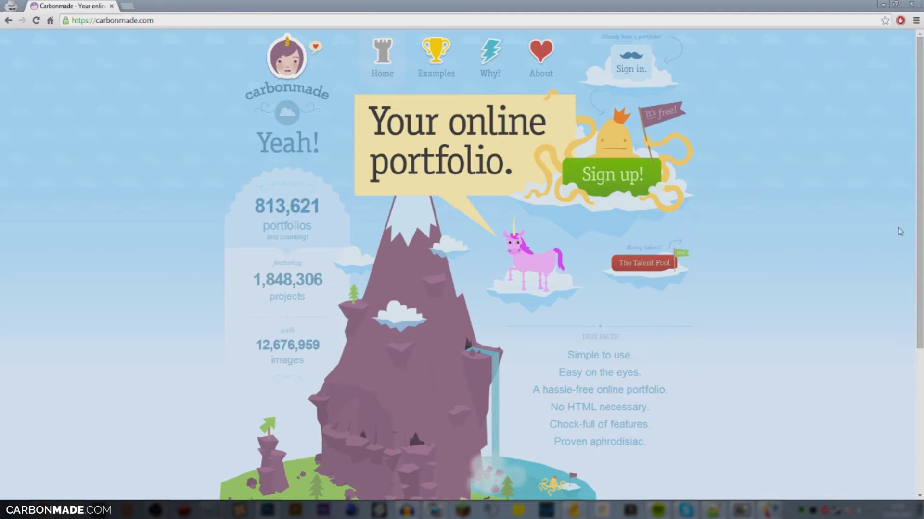
scroll(899, 234, "down", 3)
scroll(849, 251, "up", 3)
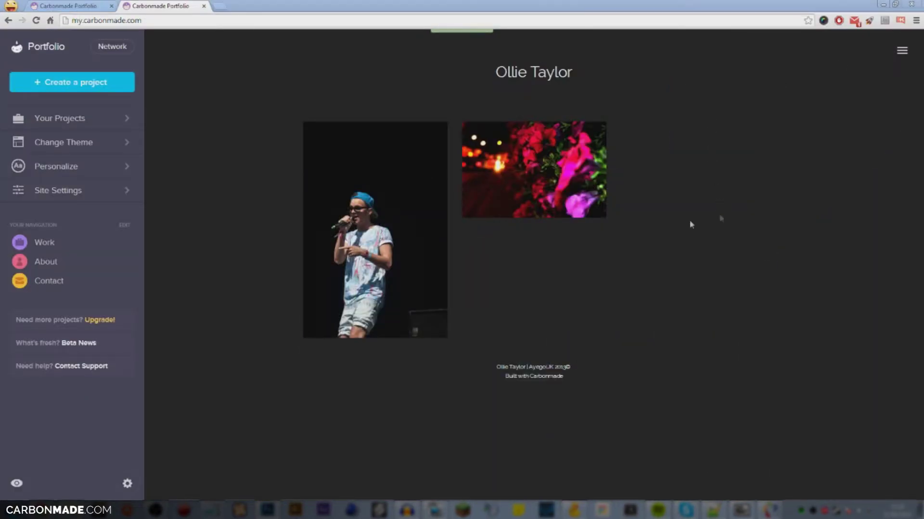
mouse_move(375, 229)
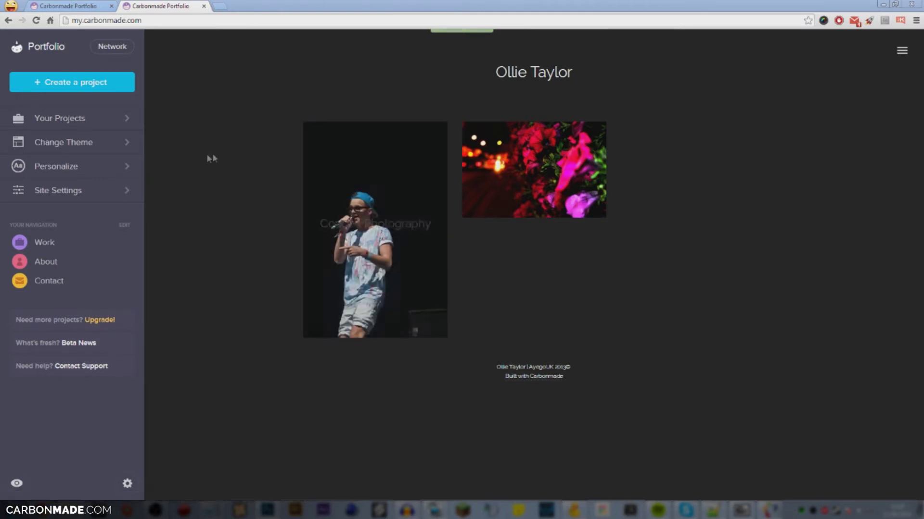
Review the project list (eQuinox eSports, Concert Photography, Casual Photography) and return to the main menu
left_click(109, 117)
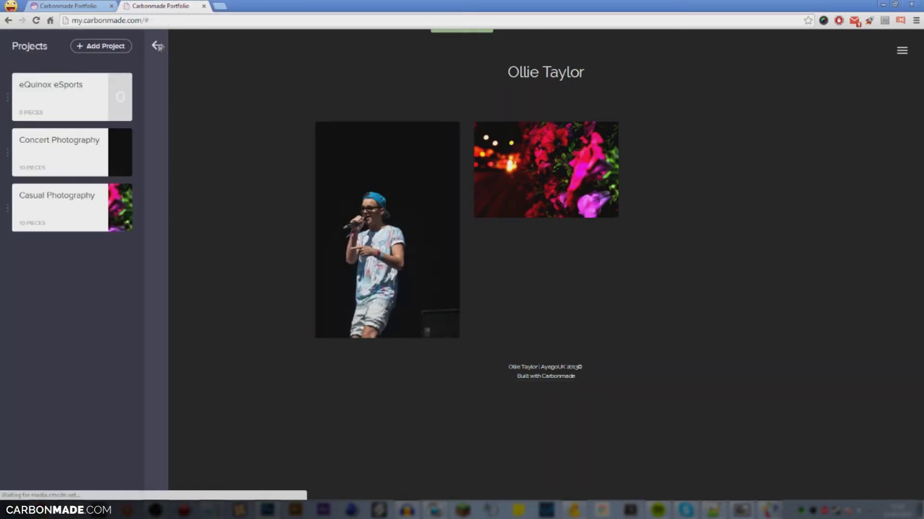
left_click(156, 46)
Preview the Thumbs and Lefty themes in Change Theme
left_click(101, 142)
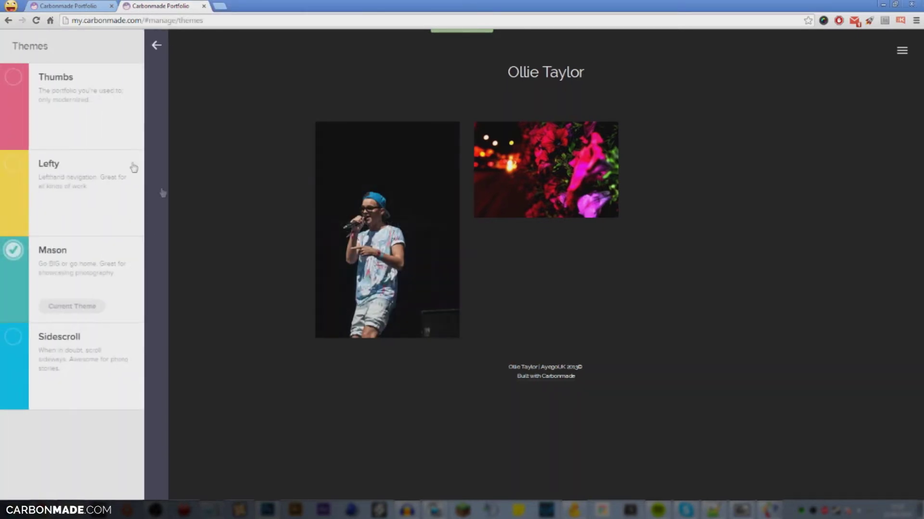
mouse_move(87, 107)
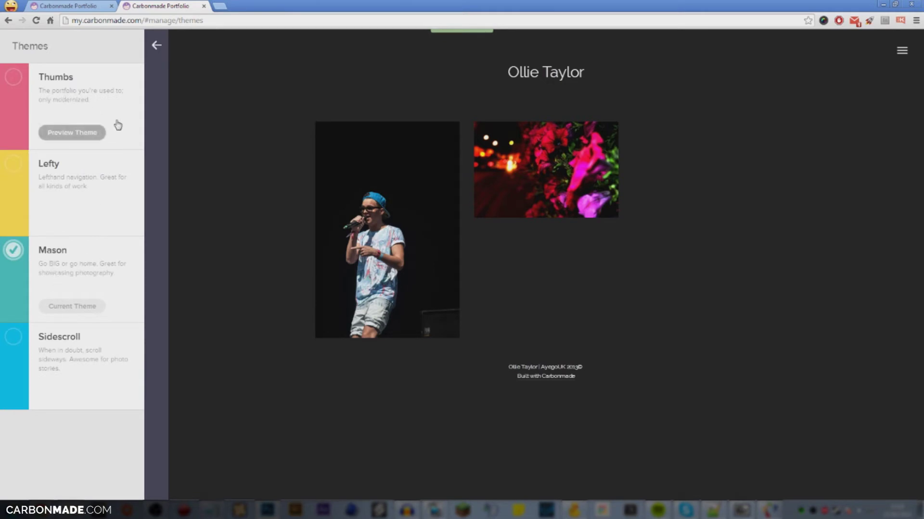
left_click(78, 134)
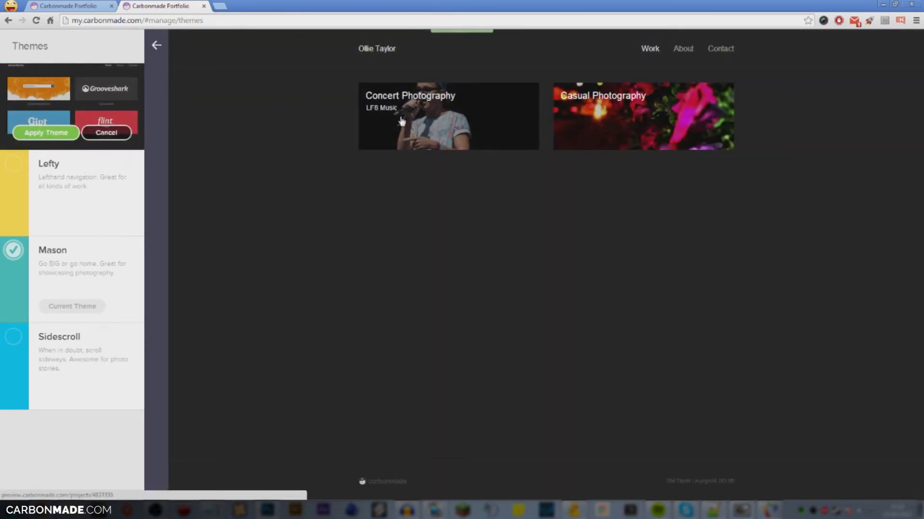
left_click(93, 221)
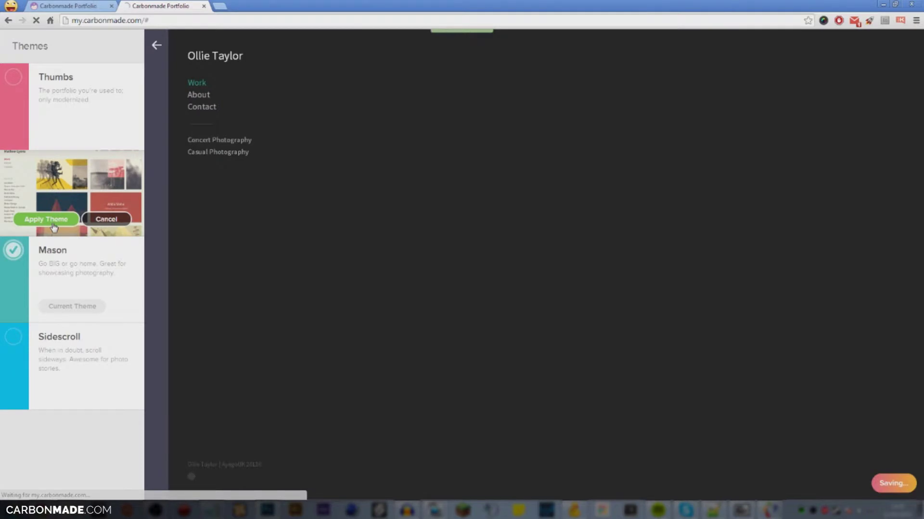
left_click(44, 220)
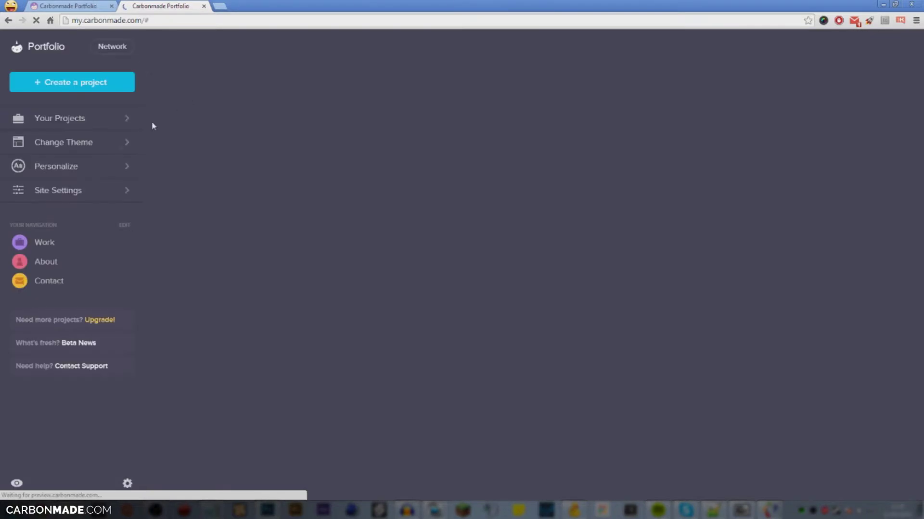
left_click(64, 144)
left_click(77, 221)
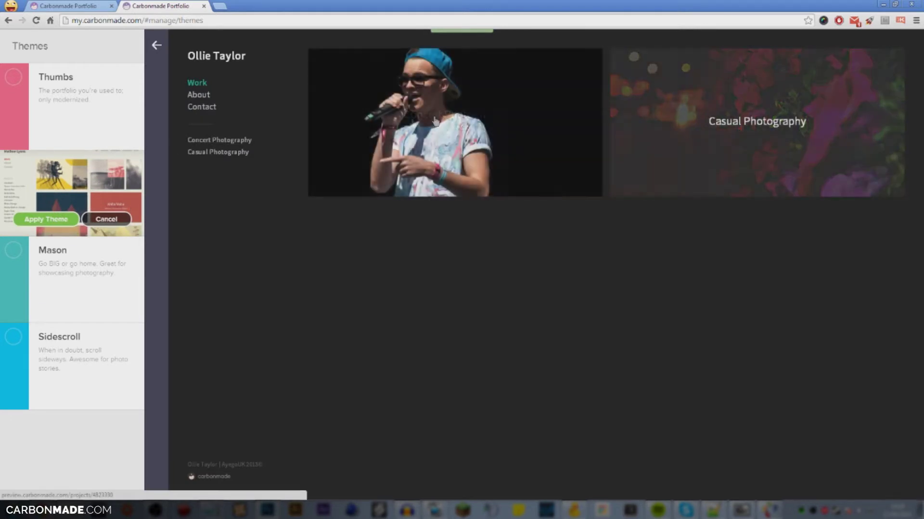
Preview the Mason and Sidescroll themes and apply Mason to the portfolio
left_click(88, 303)
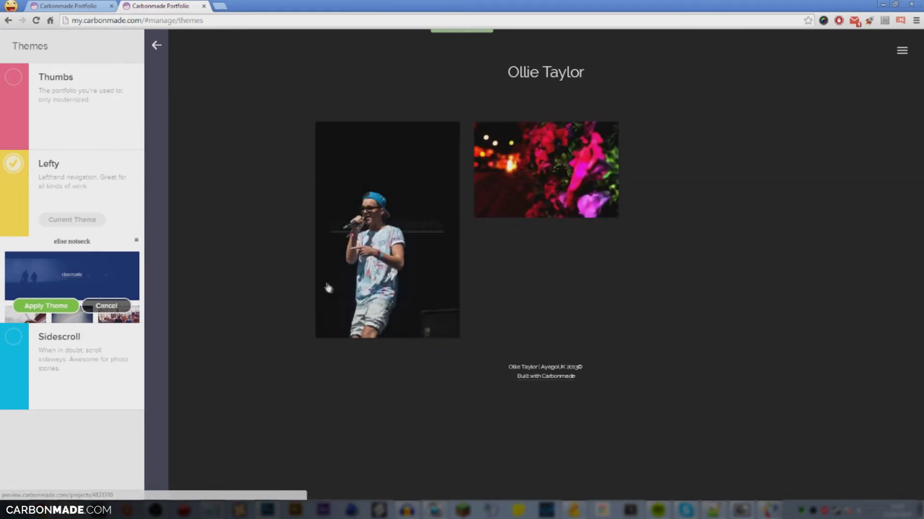
left_click(80, 360)
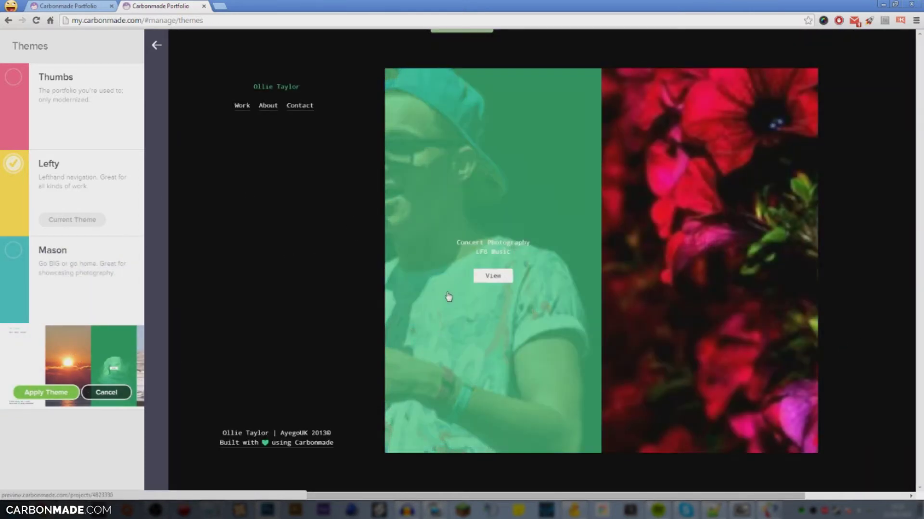
mouse_move(91, 364)
left_click(75, 311)
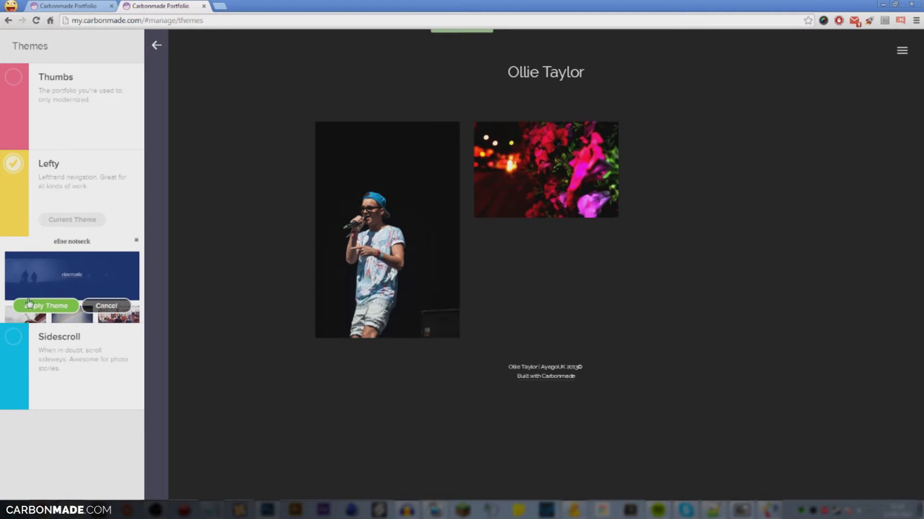
left_click(57, 307)
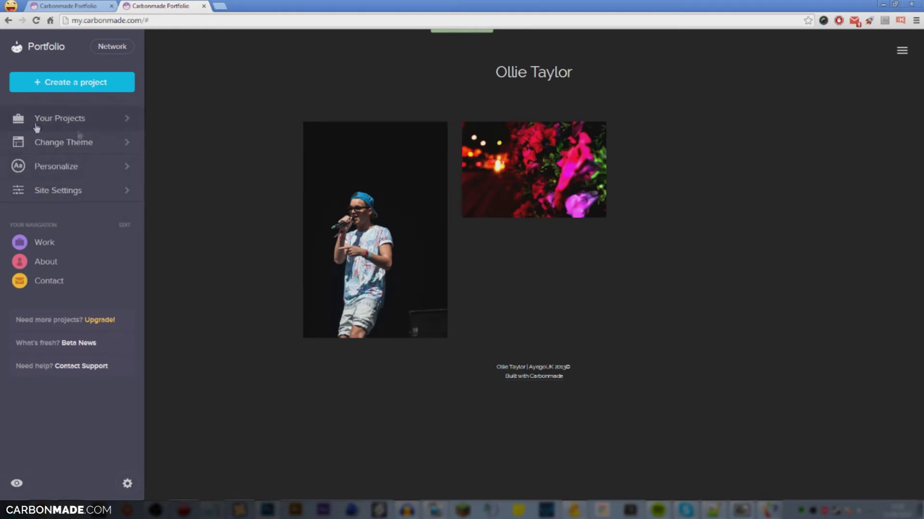
Create a new project titled Garden Photography from Your Projects
left_click(103, 123)
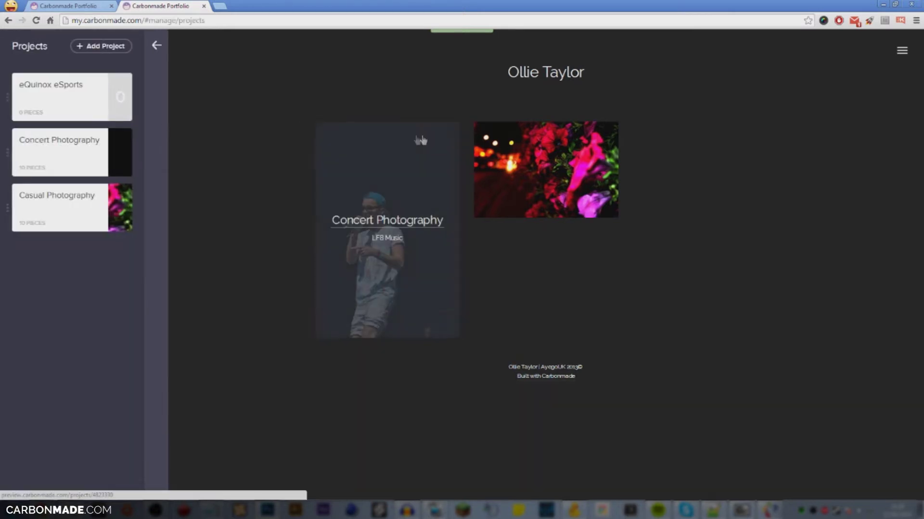
left_click(96, 46)
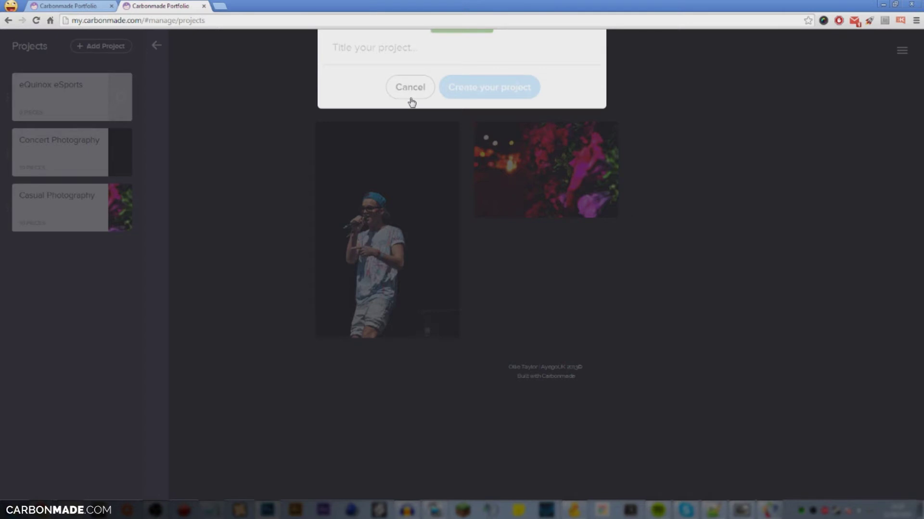
type("G")
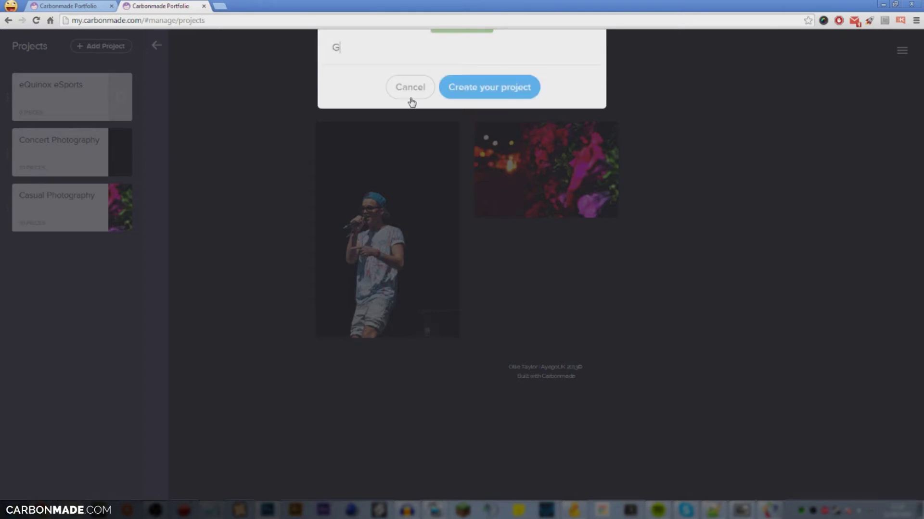
type("arden Photography")
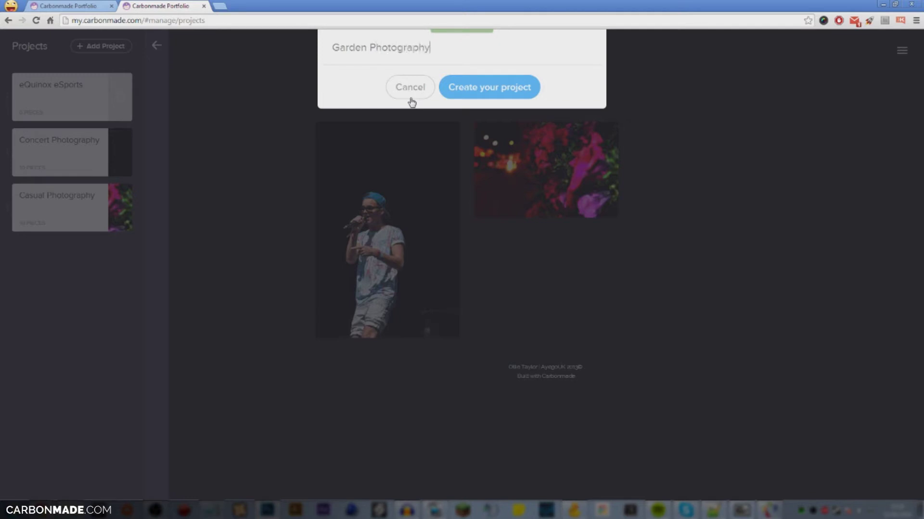
left_click(495, 93)
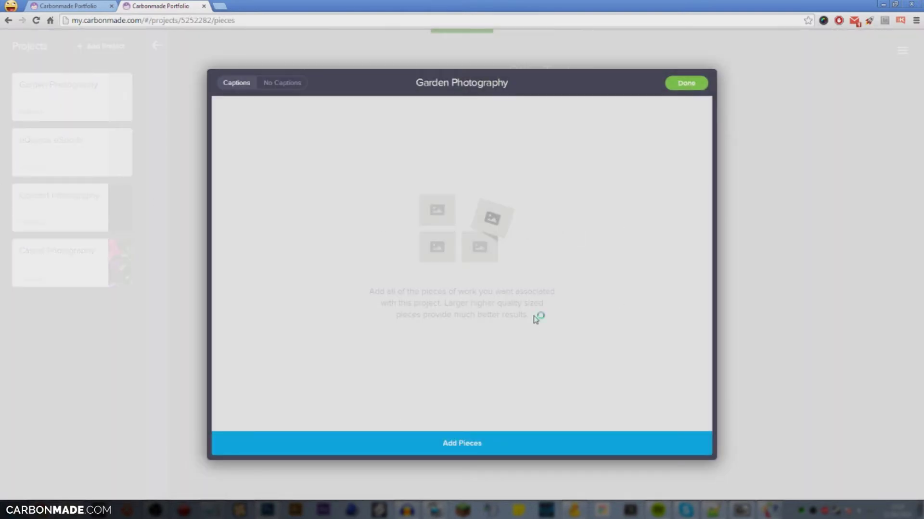
Upload the garden photos into the Garden Photography pieces window
key("alt+Tab")
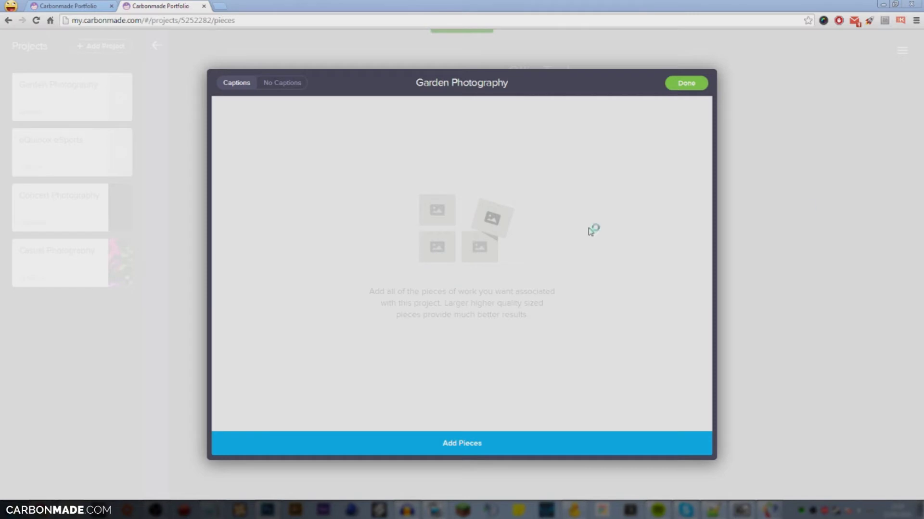
left_click_drag(589, 230, 354, 274)
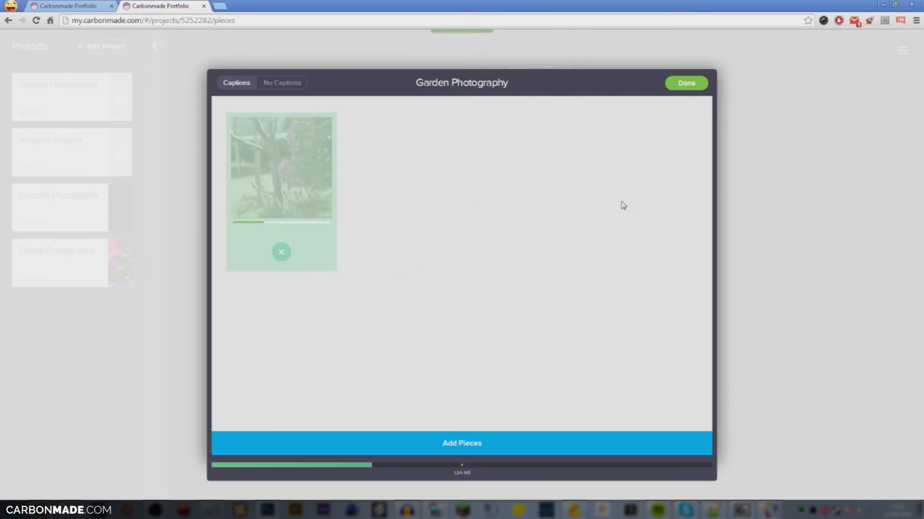
left_click(433, 452)
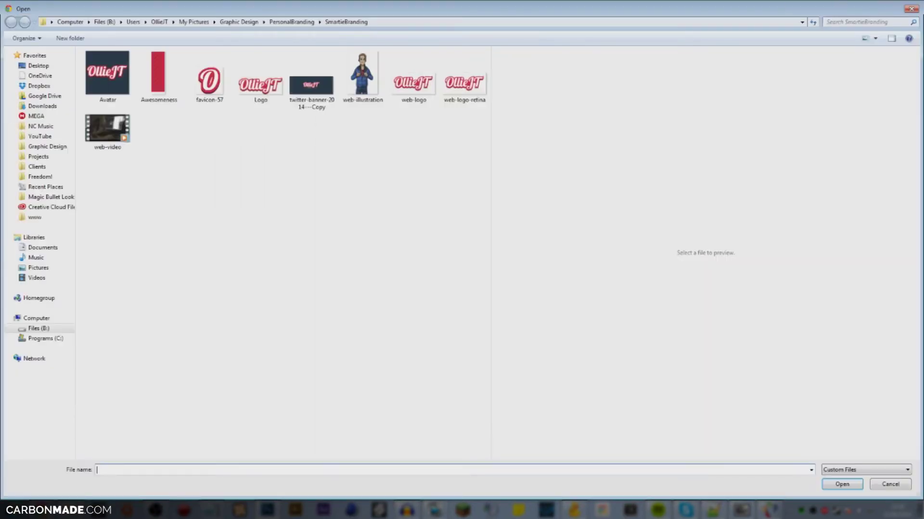
left_click(908, 10)
left_click(889, 484)
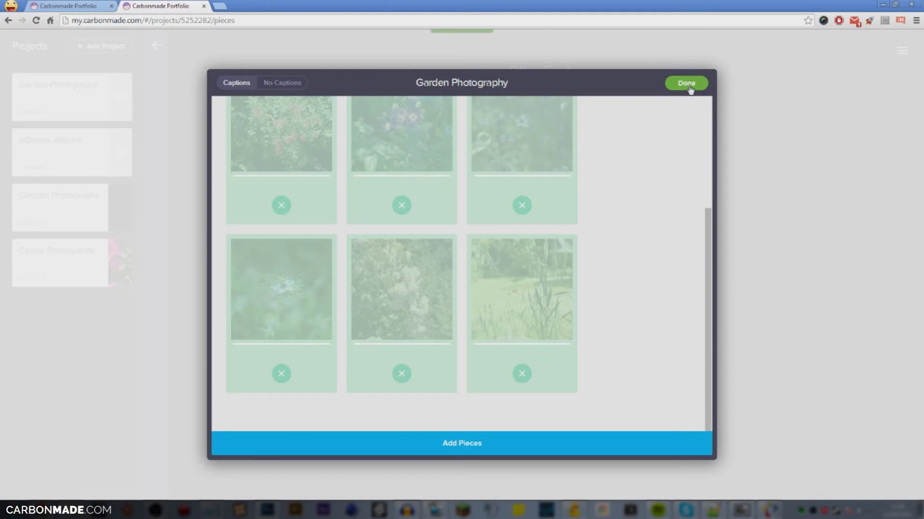
scroll(612, 202, "up", 3)
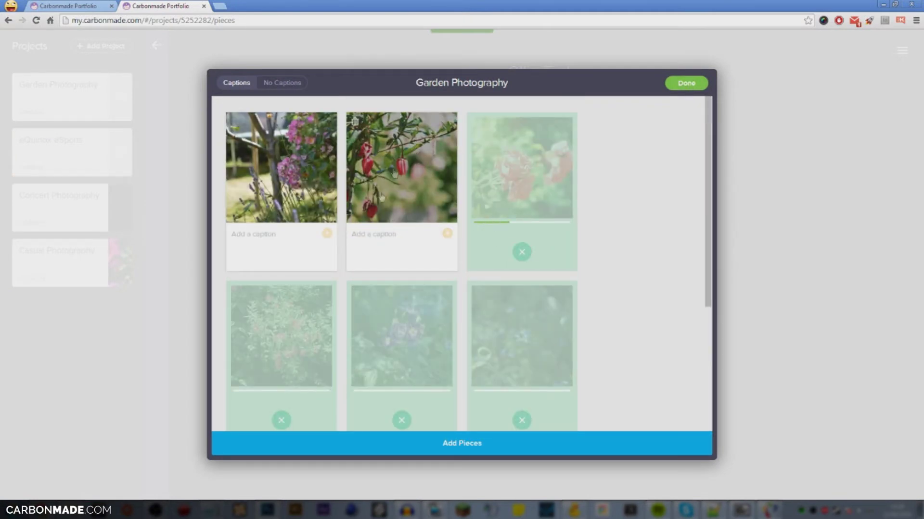
Start captions on the first two photos and finish adding pieces
left_click(372, 235)
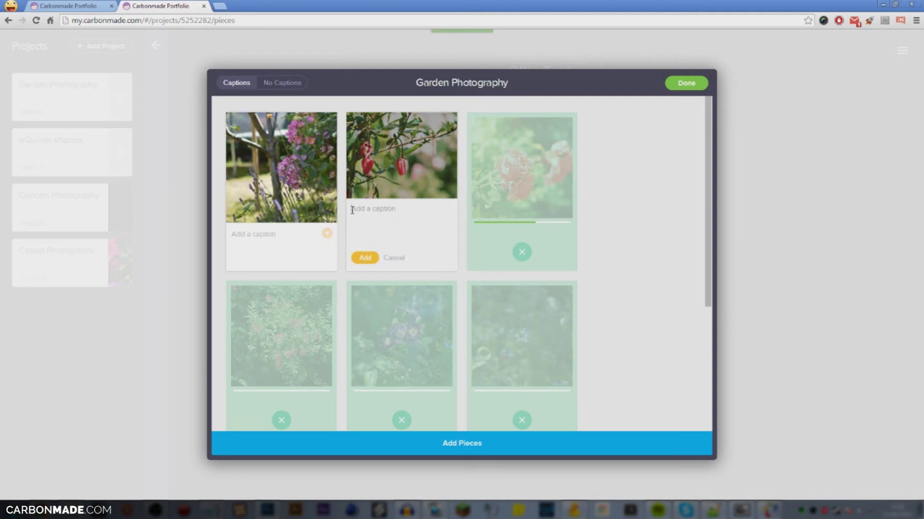
left_click(270, 241)
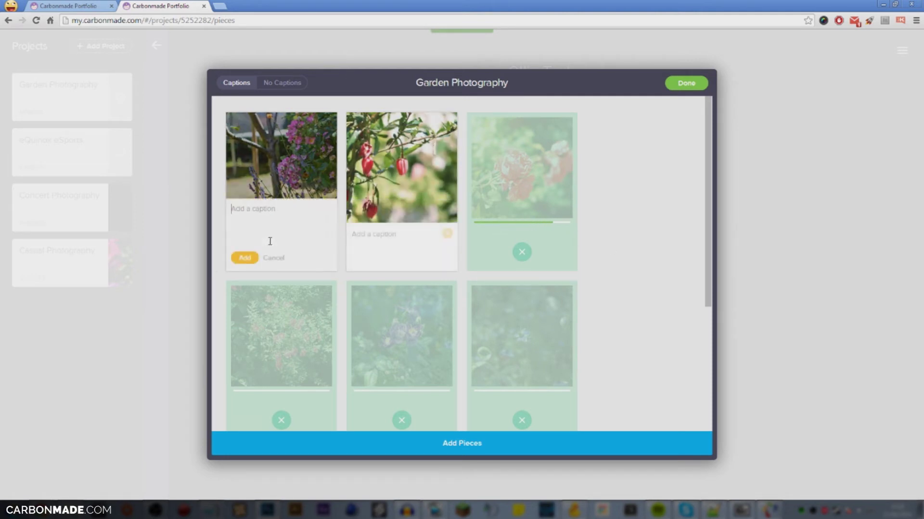
left_click(398, 257)
type("Pl")
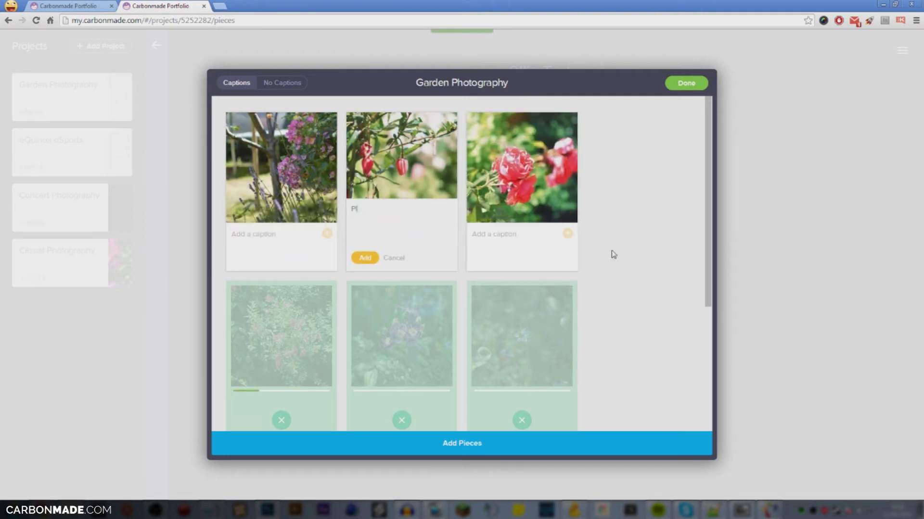
type("aying with Aperature")
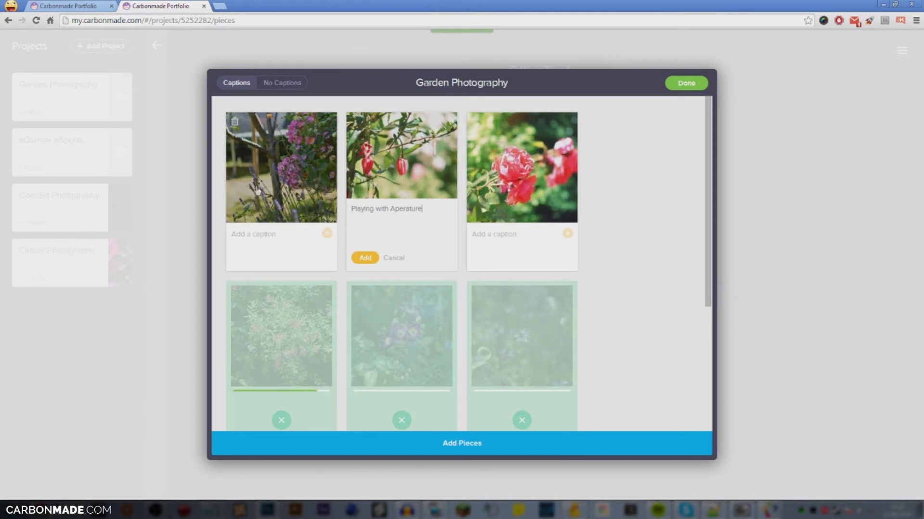
scroll(437, 263, "down", 2)
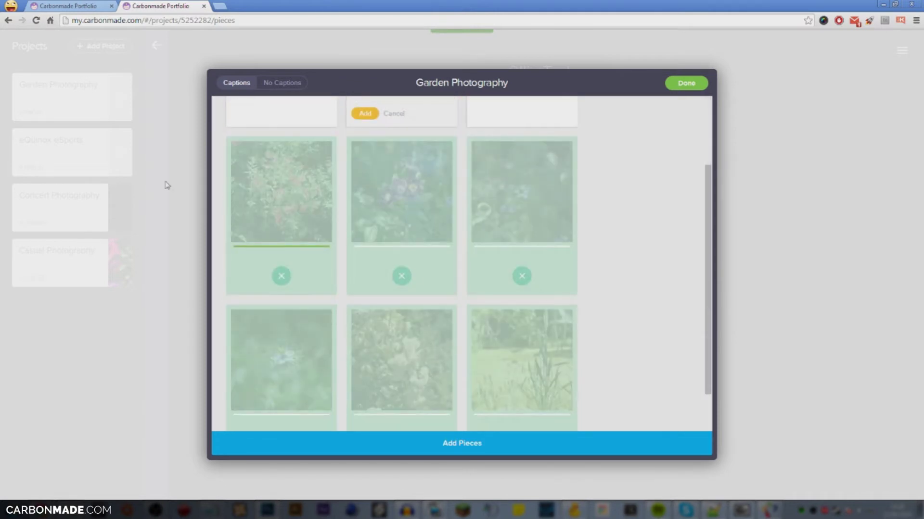
scroll(538, 240, "up", 2)
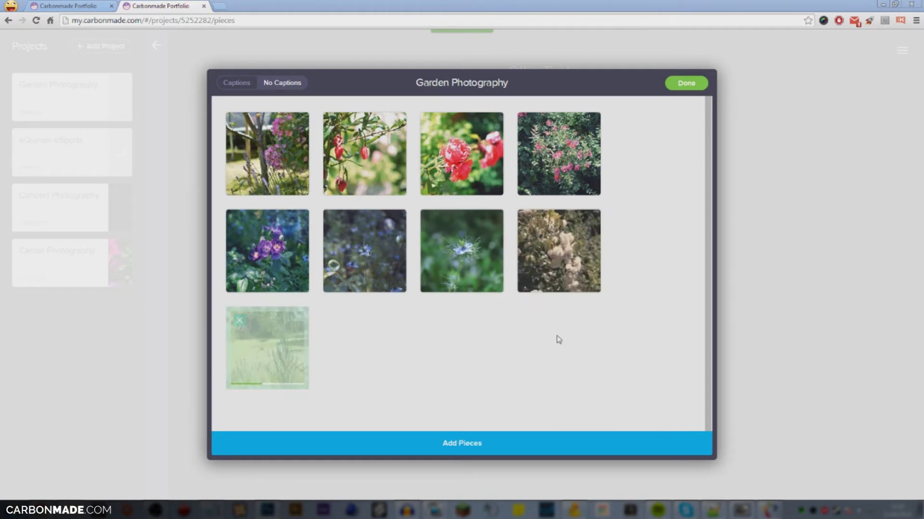
left_click(690, 81)
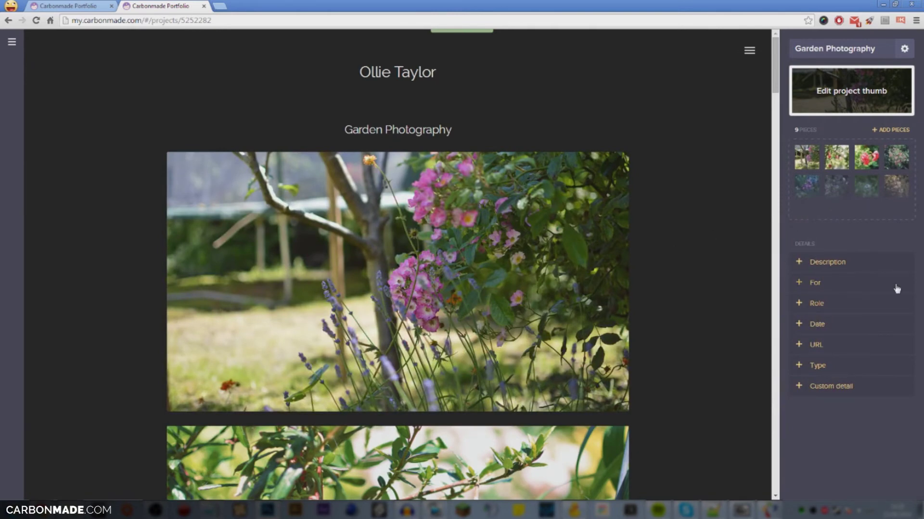
scroll(674, 433, "down", 10)
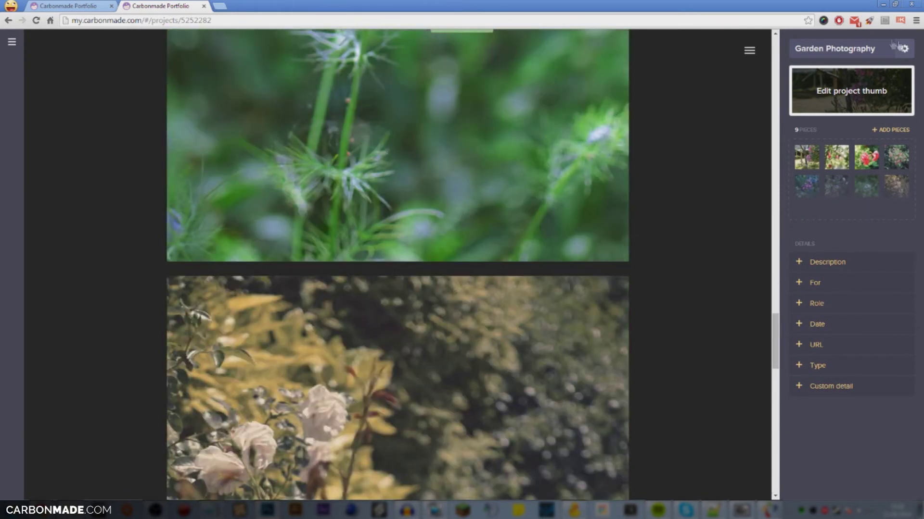
In the project gear menu, keep Visibility on and switch on Mark as new
left_click(904, 49)
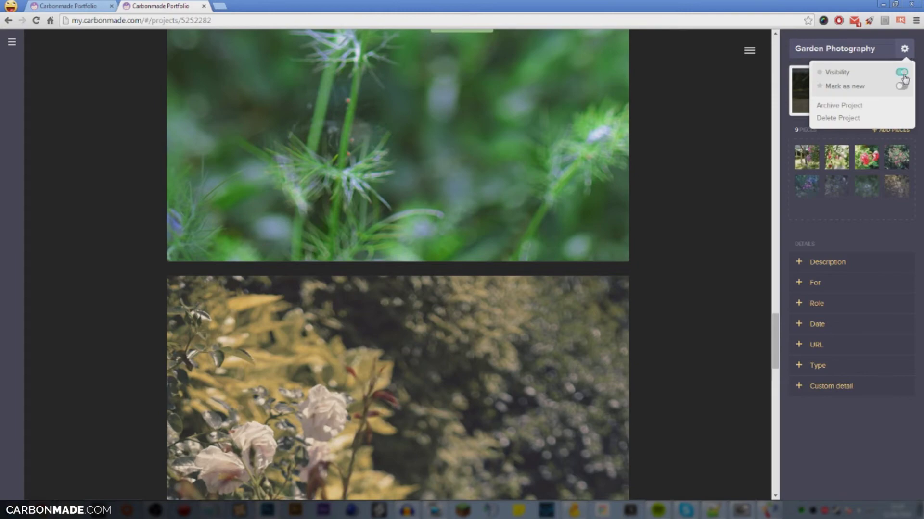
left_click(901, 72)
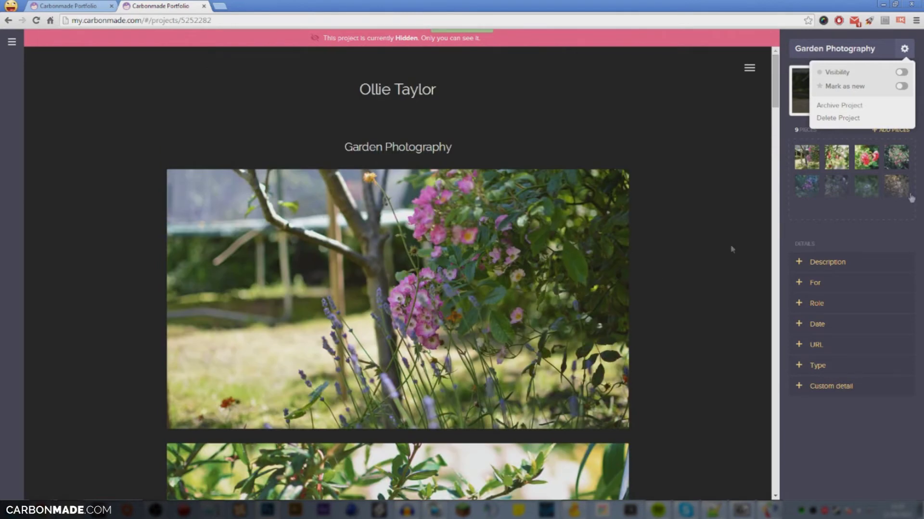
left_click(901, 72)
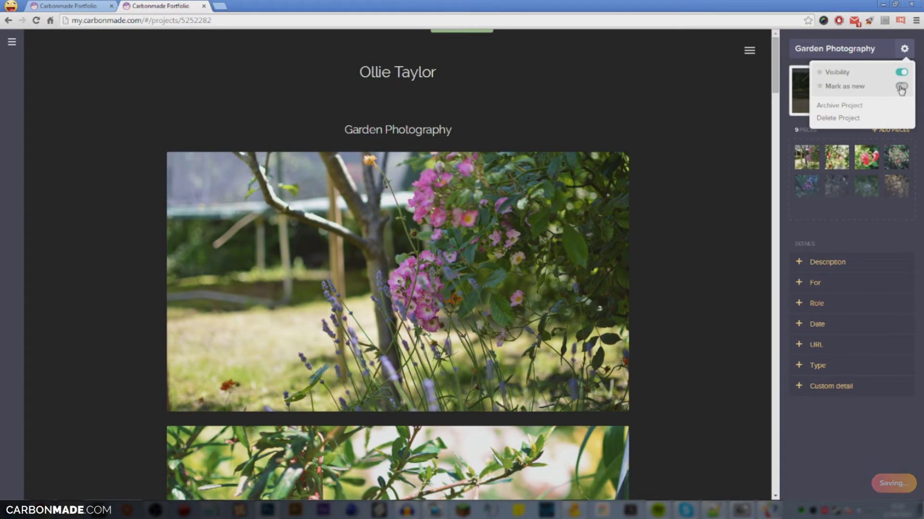
left_click(901, 86)
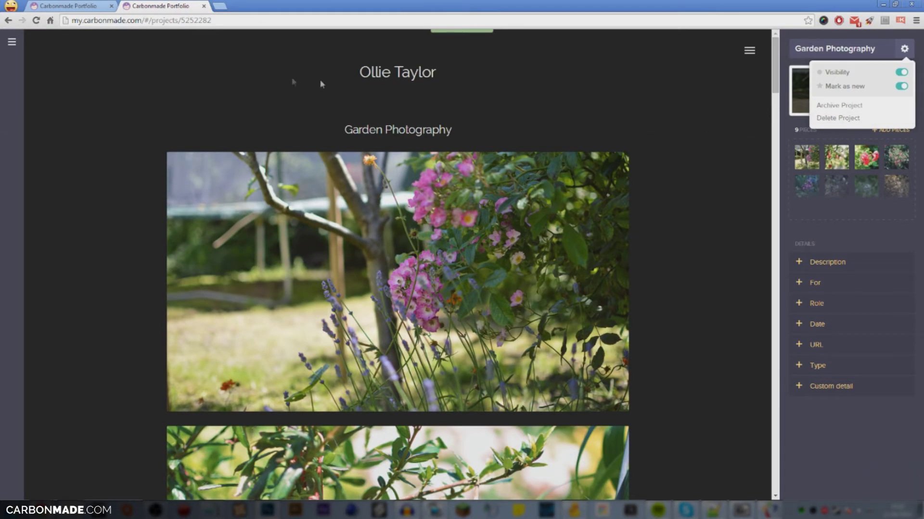
Preview the live site showing three project covers, then close the settings menu
left_click(406, 77)
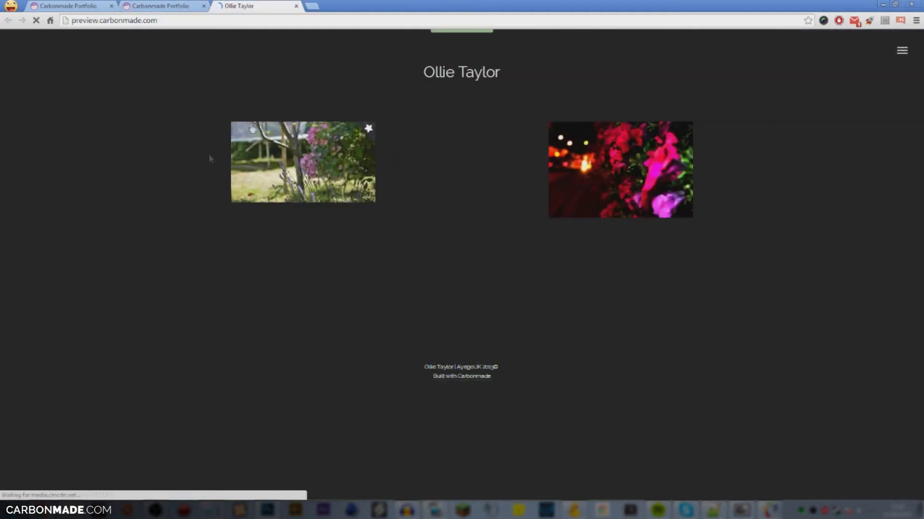
left_click(176, 6)
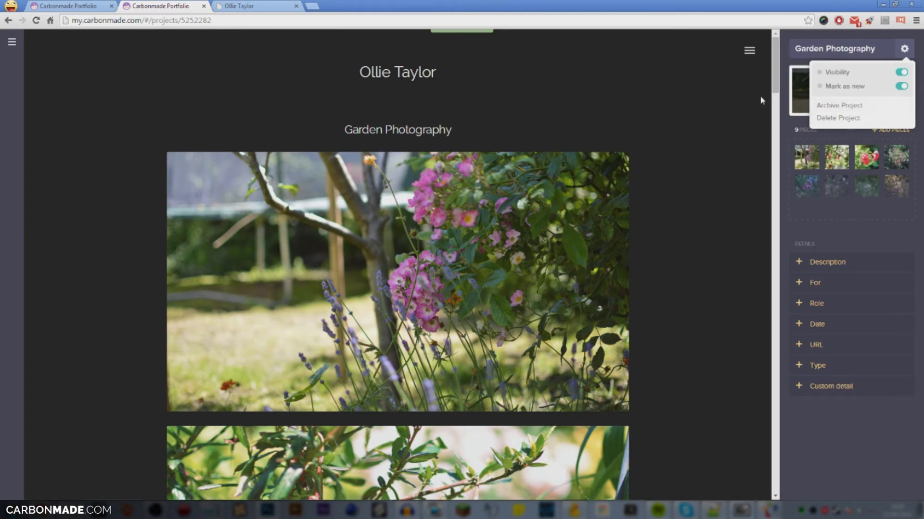
left_click(896, 242)
mouse_move(852, 92)
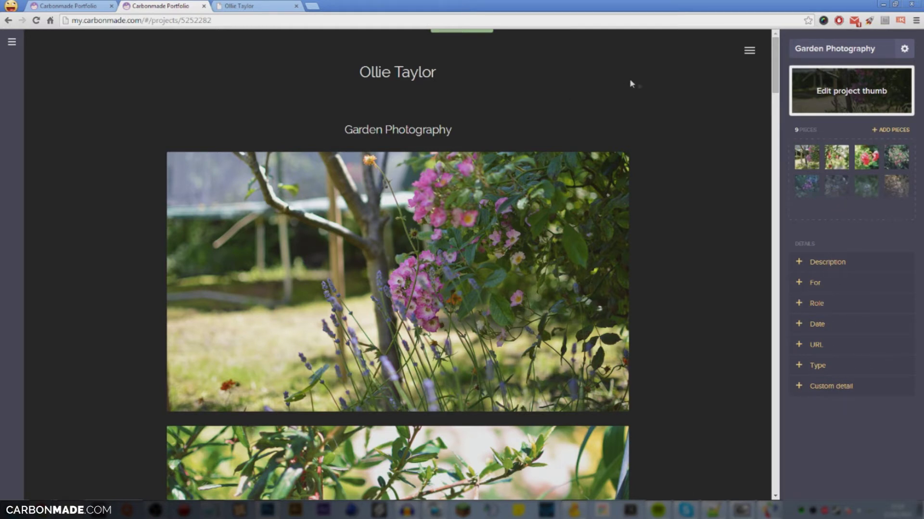
Add a Role detail to Garden Photography and leave the Date detail empty
left_click(807, 309)
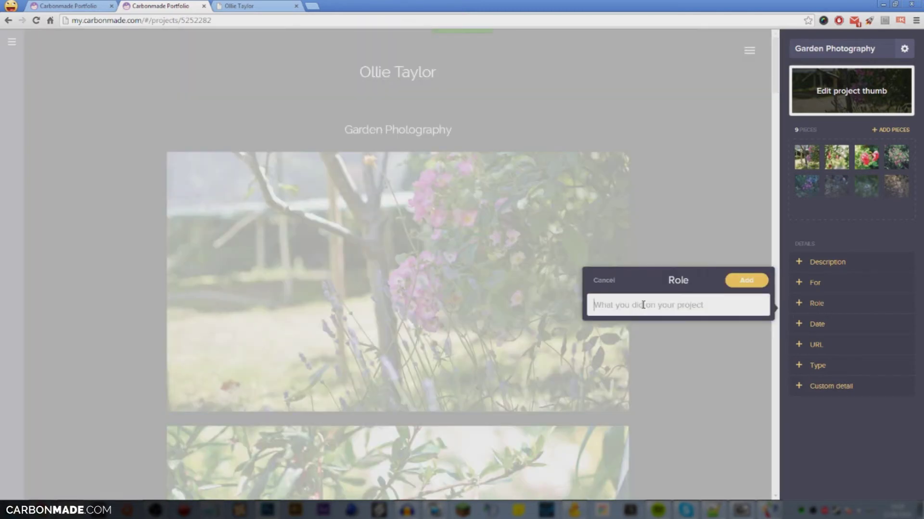
type("Photographe")
key("Return")
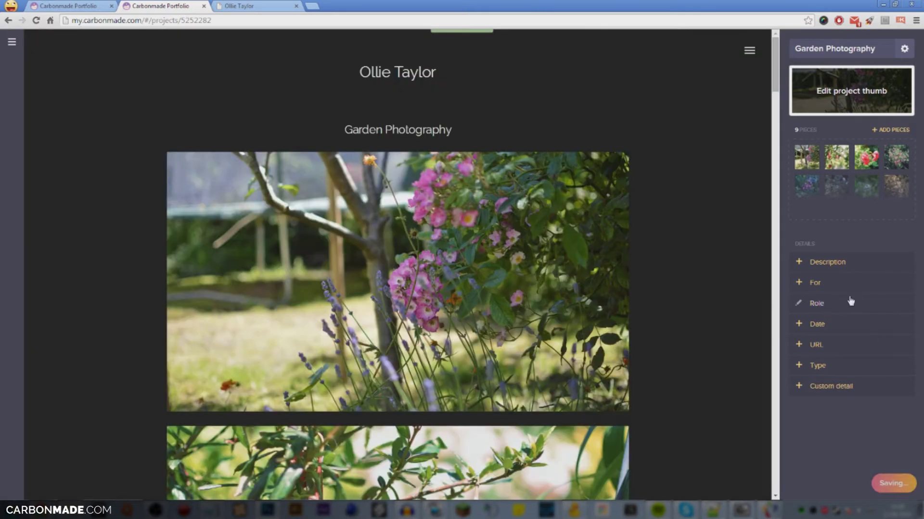
left_click(830, 329)
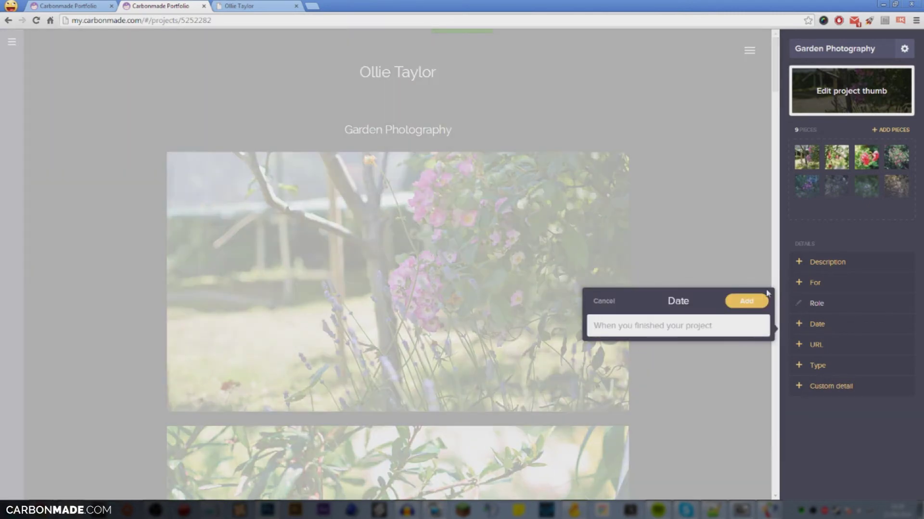
key("Escape")
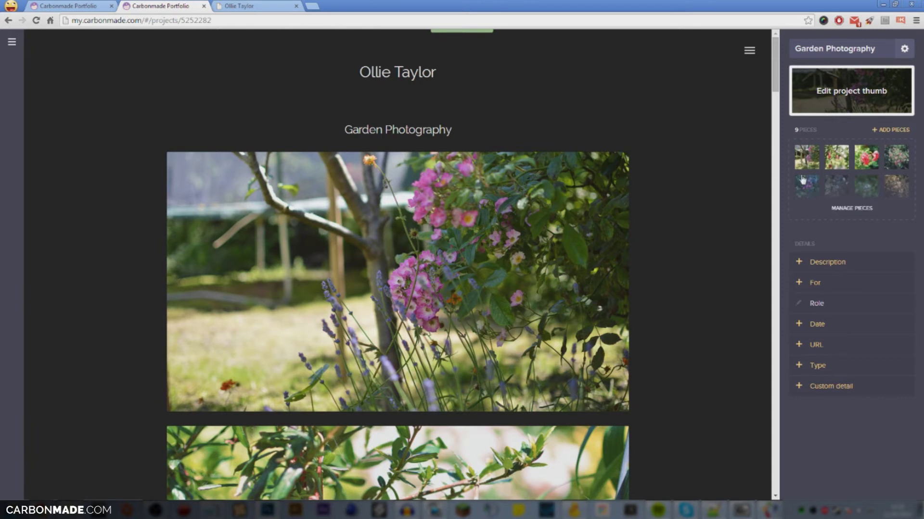
Check the Edit project thumb options and go back to the project list
left_click(849, 92)
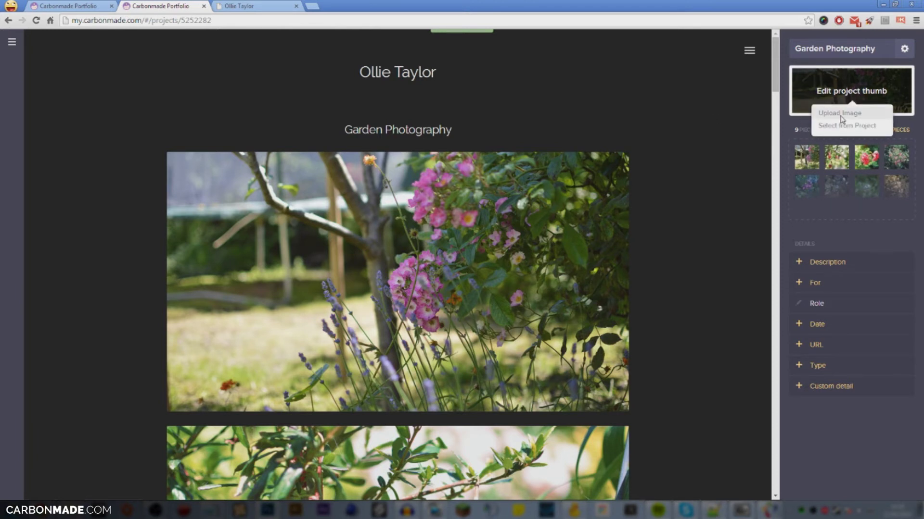
left_click(844, 236)
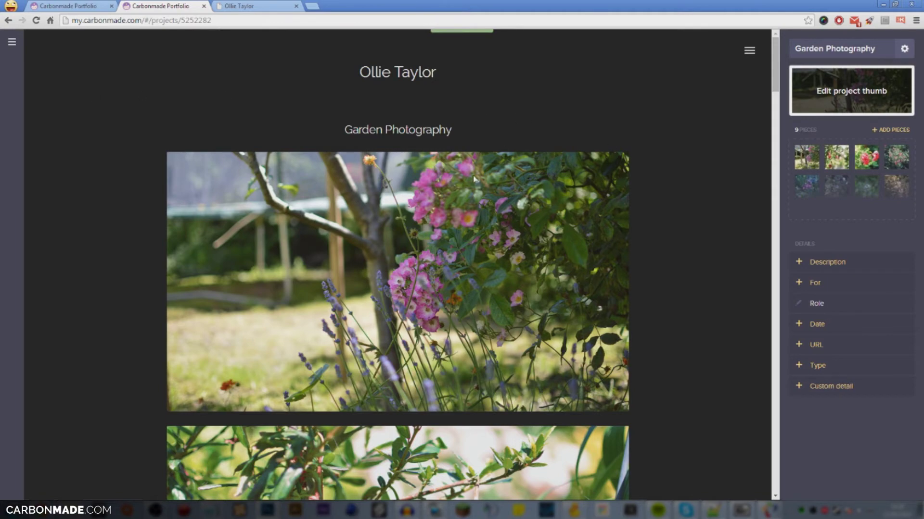
scroll(693, 238, "down", 1)
scroll(697, 325, "down", 5)
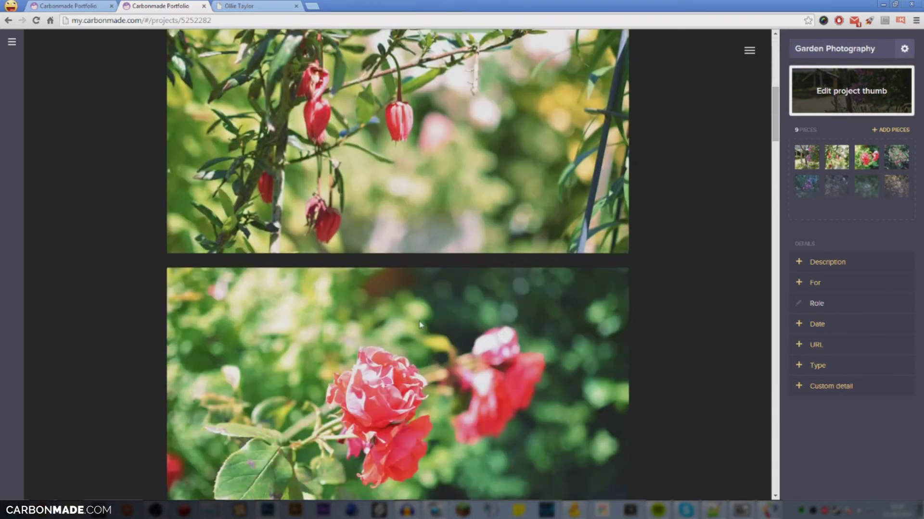
scroll(505, 329, "down", 3)
left_click(11, 41)
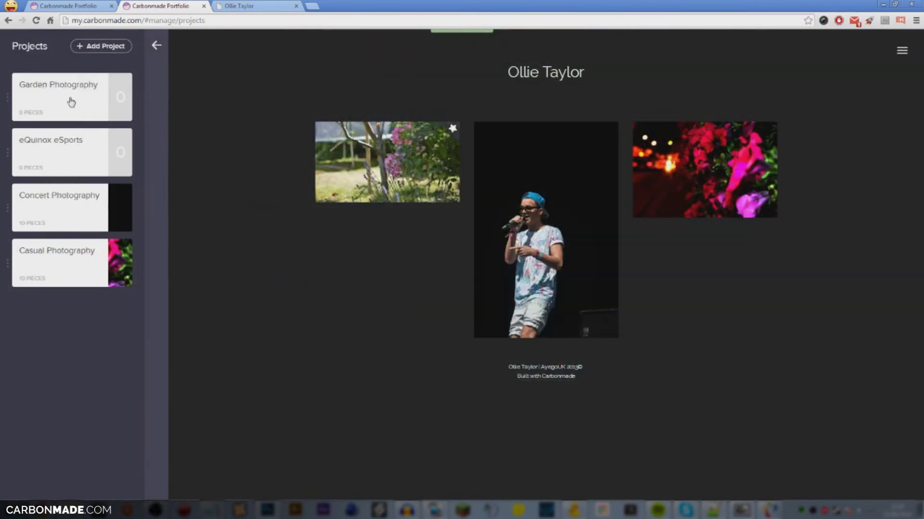
mouse_move(65, 98)
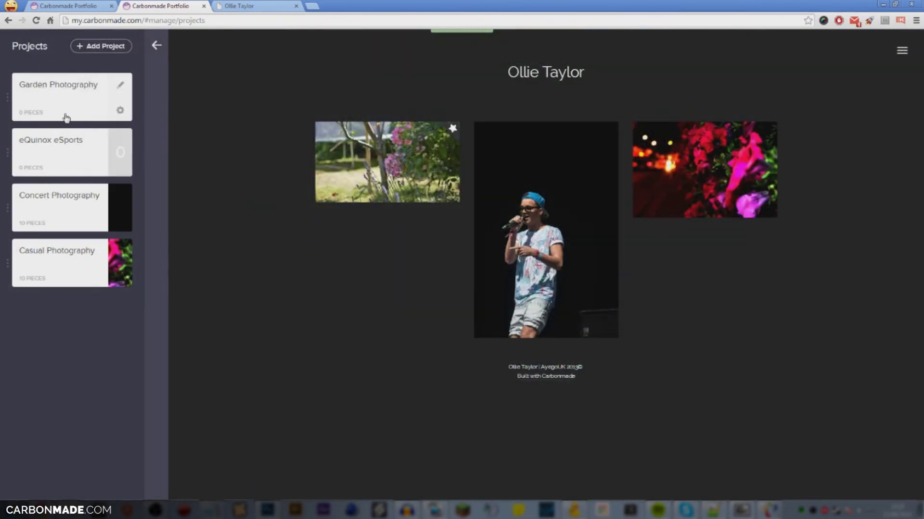
Check Garden Photography's gear settings in the project list and return to the main Portfolio menu
left_click(121, 86)
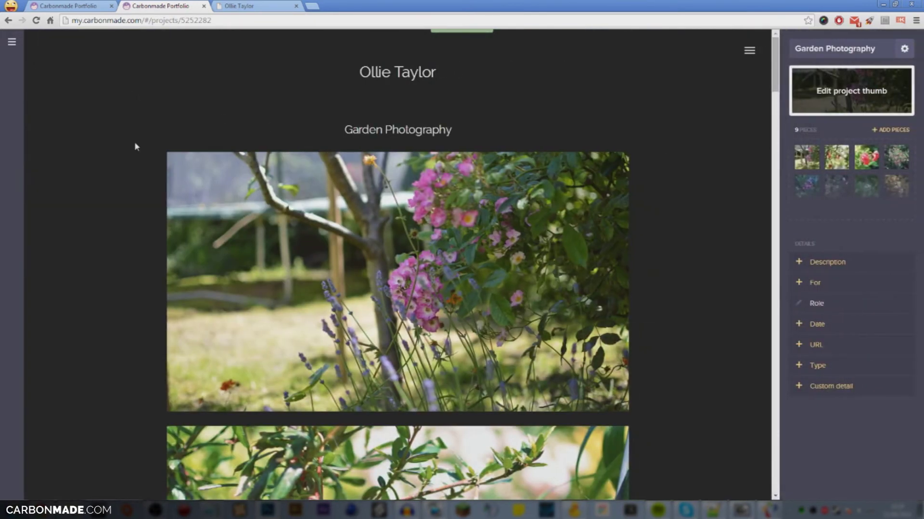
left_click(13, 45)
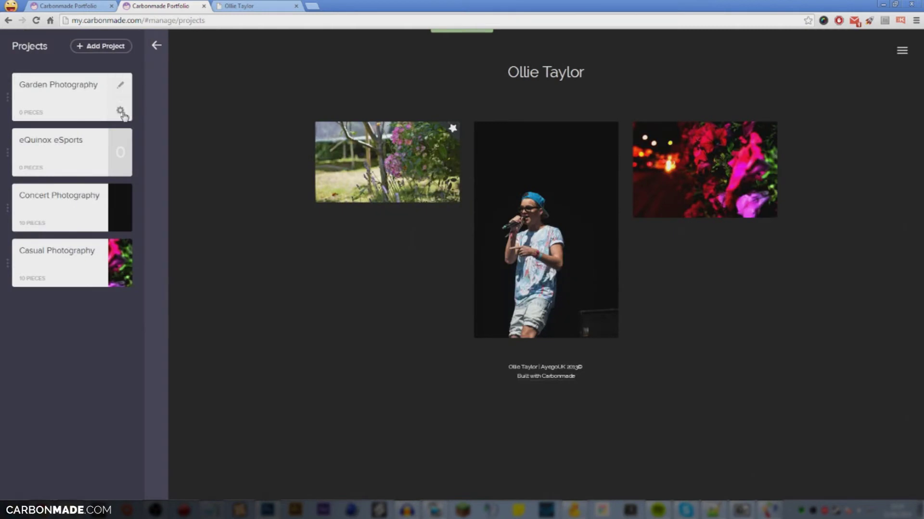
left_click(120, 112)
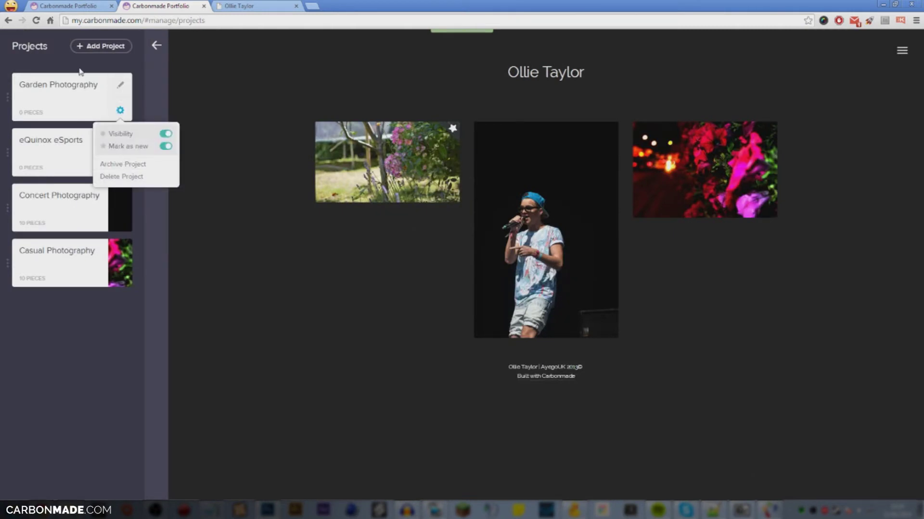
left_click(157, 46)
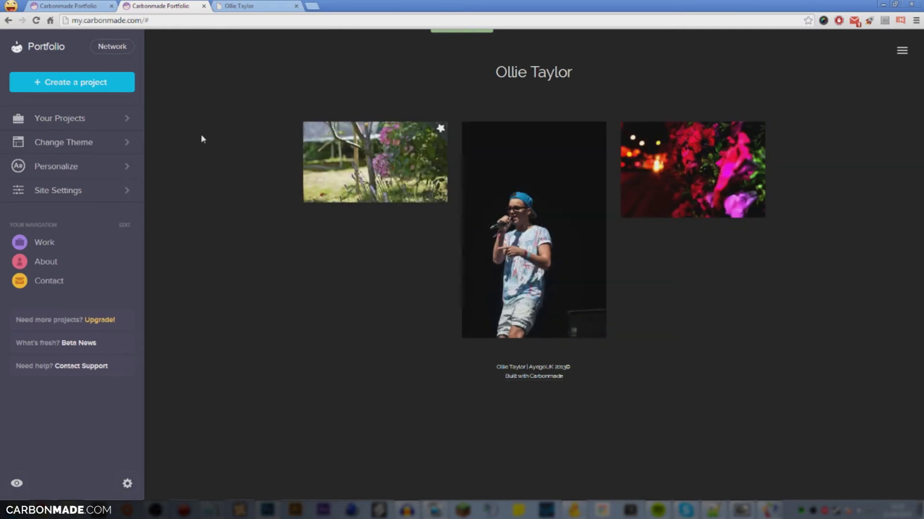
In Personalize, try the orange, pink and blue Mood swatches, settling on blue
left_click(123, 176)
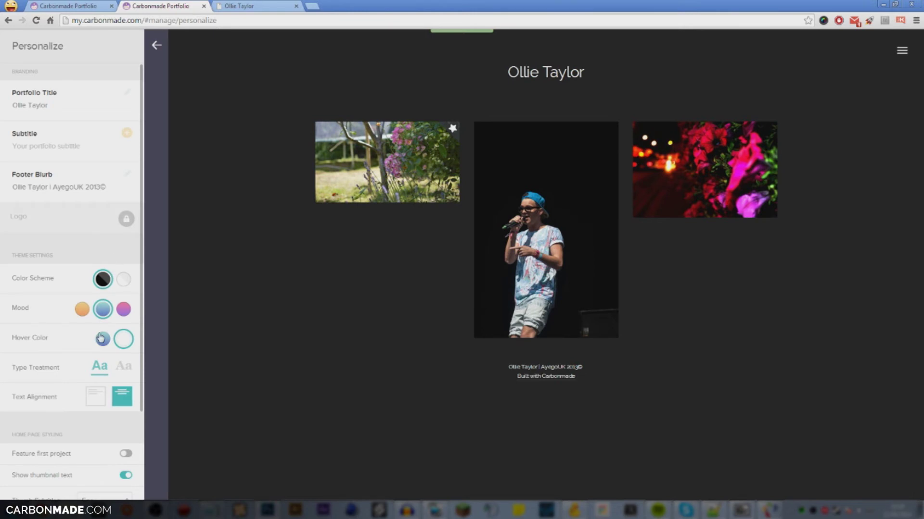
left_click(83, 311)
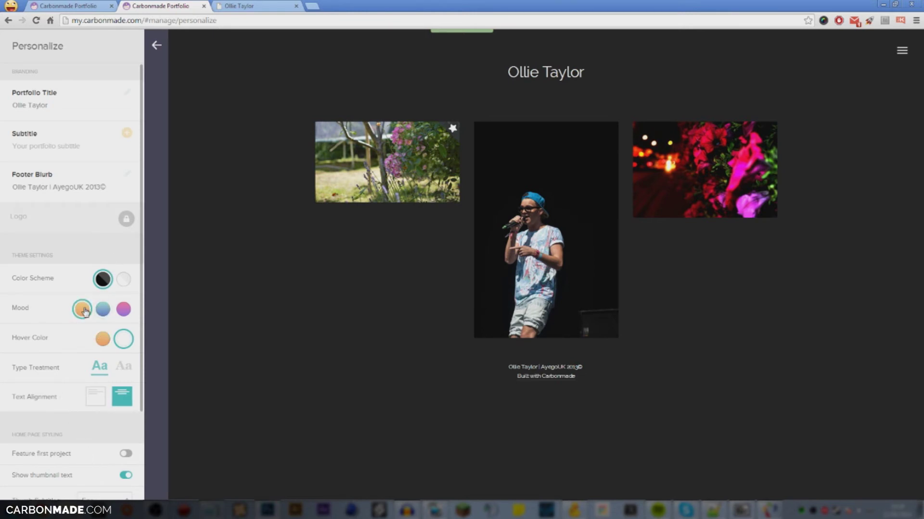
left_click(900, 52)
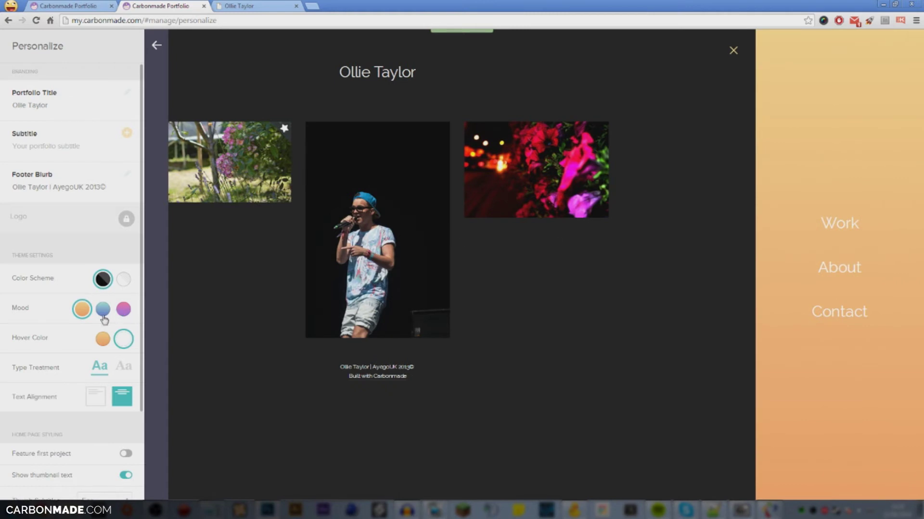
left_click(104, 316)
left_click(124, 310)
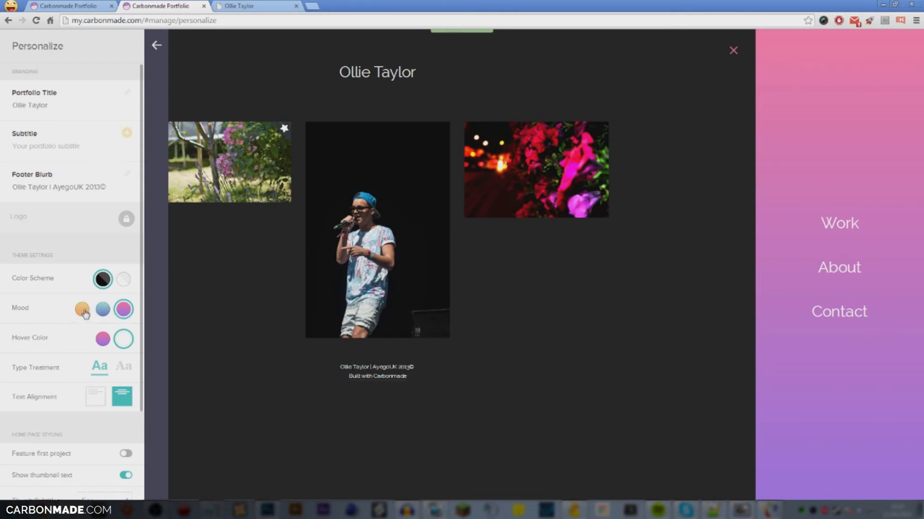
left_click(82, 309)
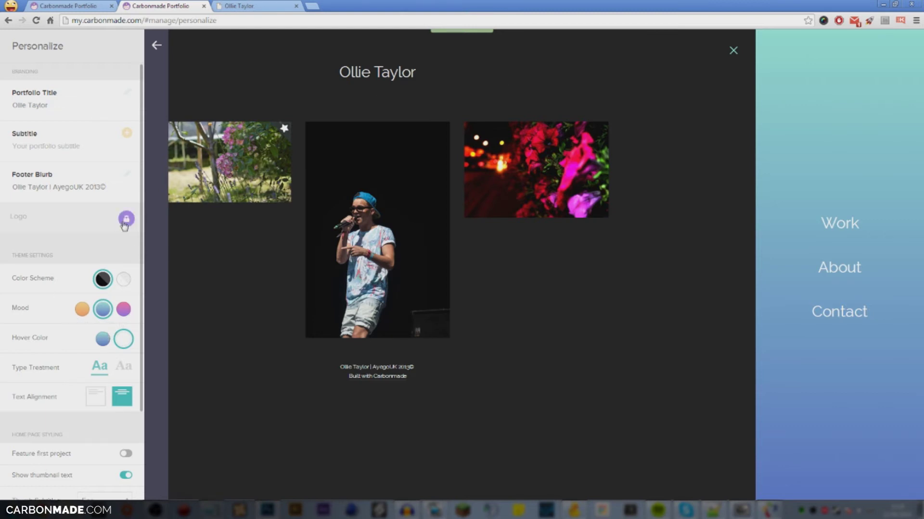
left_click_drag(465, 79, 319, 63)
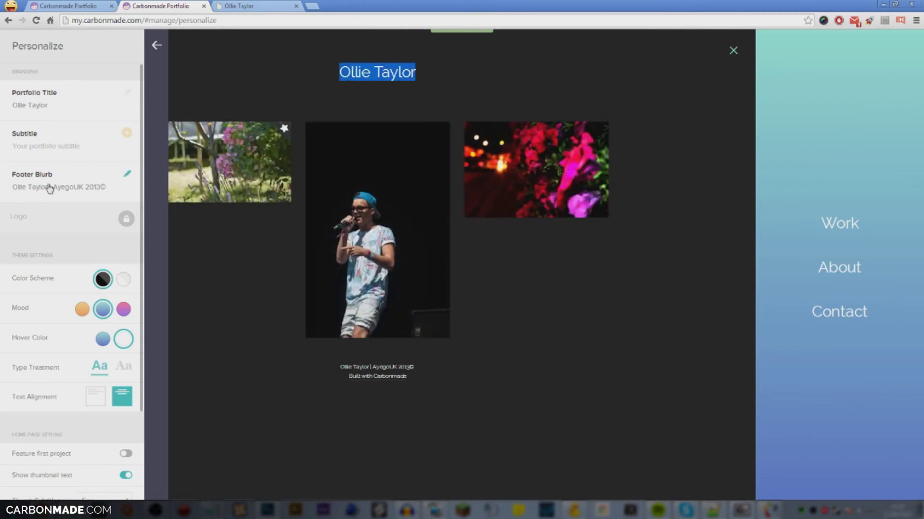
Add 'Graphic designer' as the portfolio subtitle under Ollie Taylor
left_click(132, 140)
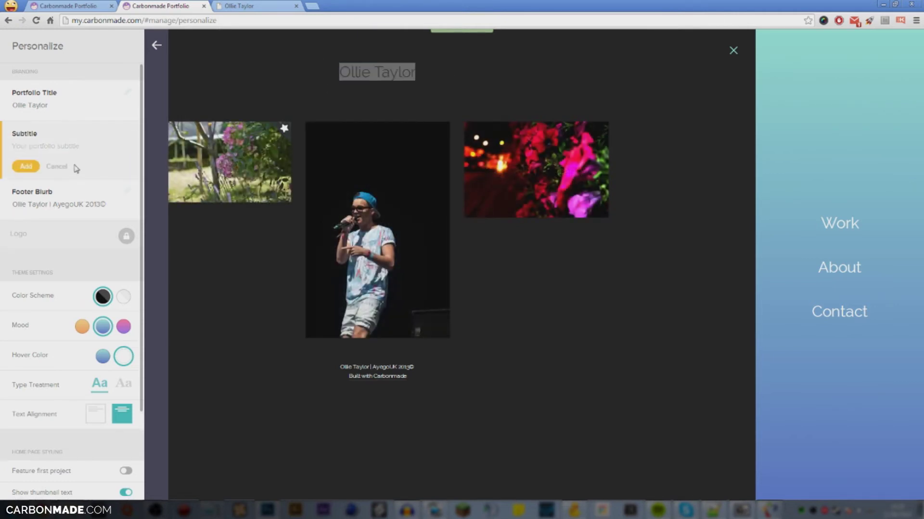
type("Grapghic Desighgner")
key("ctrl+a")
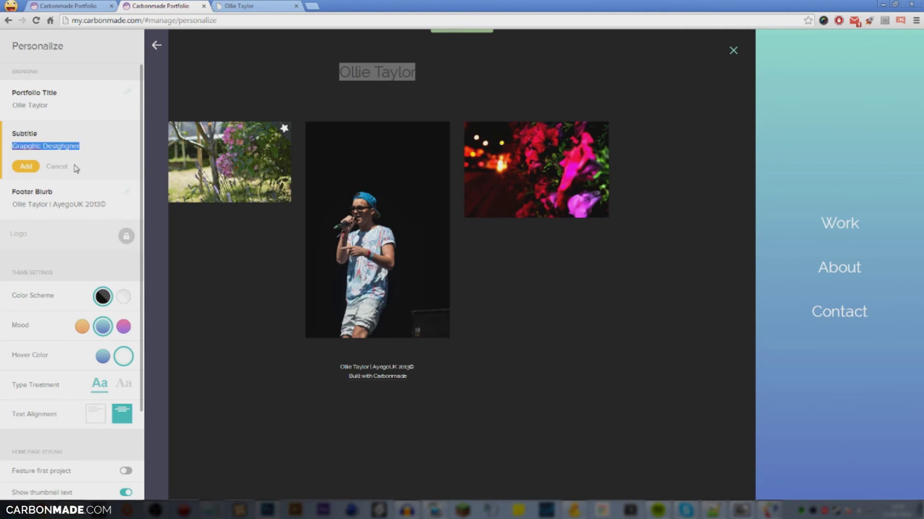
type("Gra")
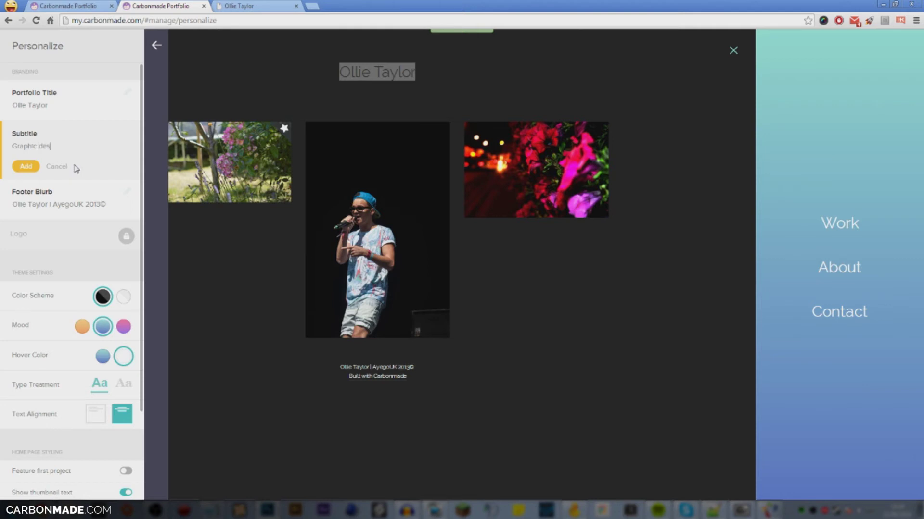
left_click(28, 167)
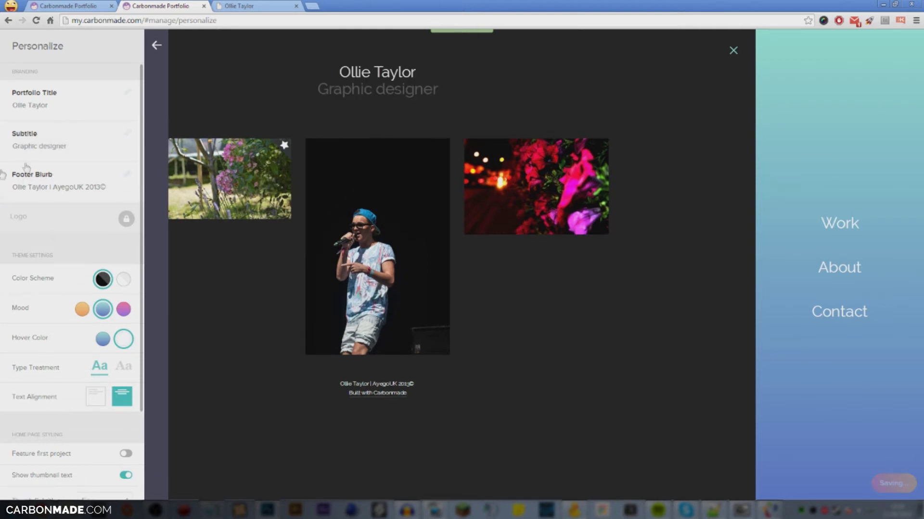
scroll(44, 292, "down", 3)
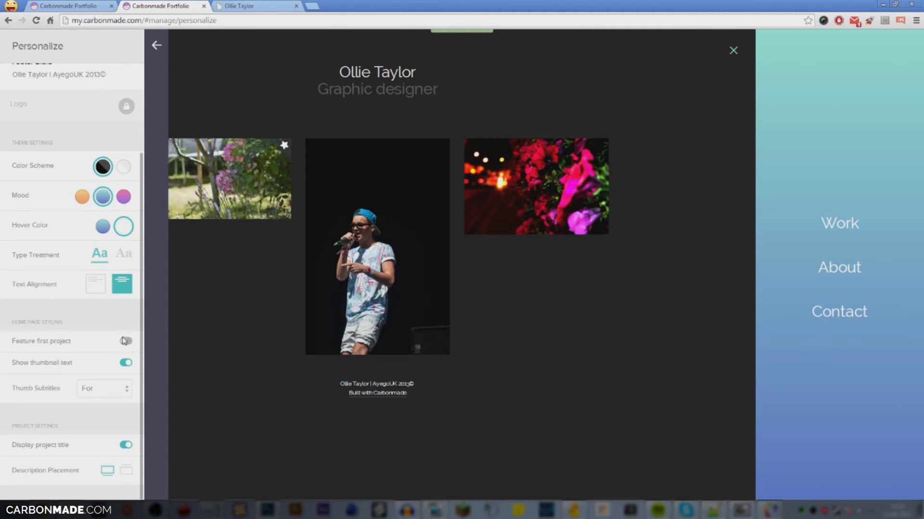
Switch on Feature first project, keep For as thumb subtitle, and choose the second caption placement
left_click(126, 342)
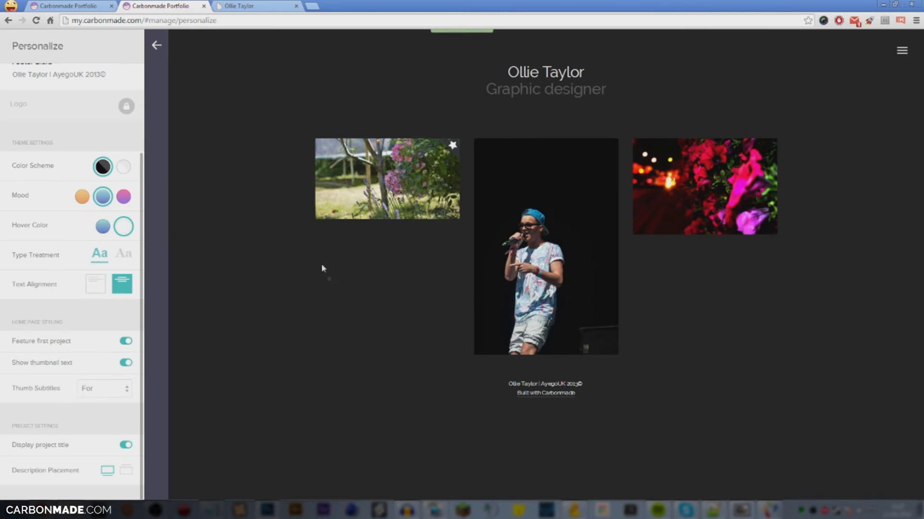
left_click(122, 388)
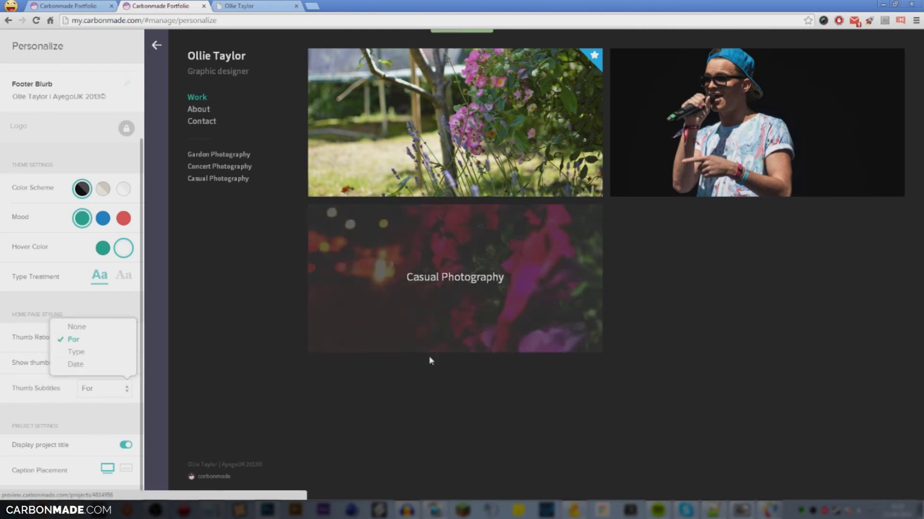
left_click(23, 401)
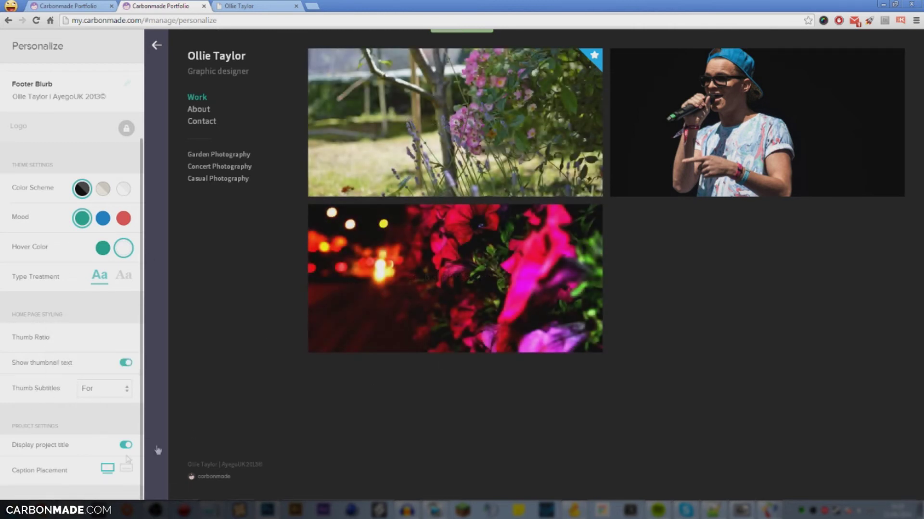
left_click(127, 469)
Look at the Portfolio Address in Site Settings and back out without changing it
left_click(156, 45)
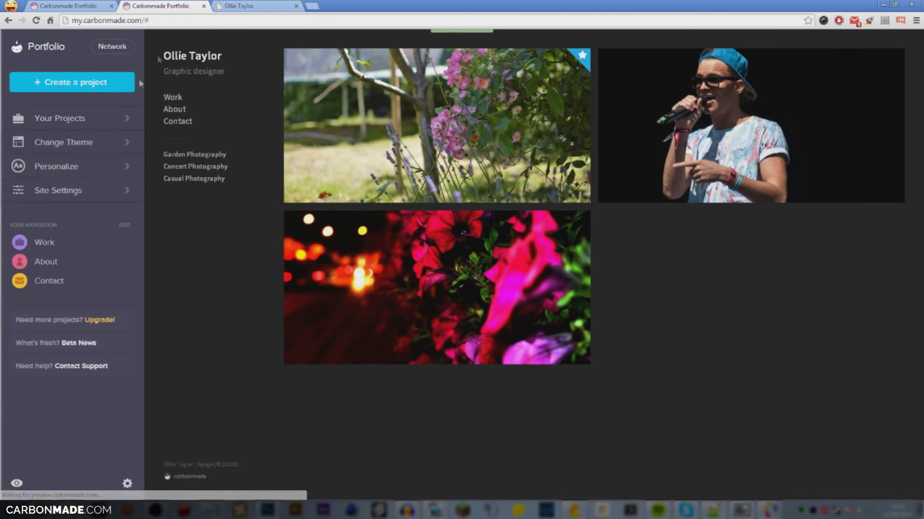
left_click(102, 191)
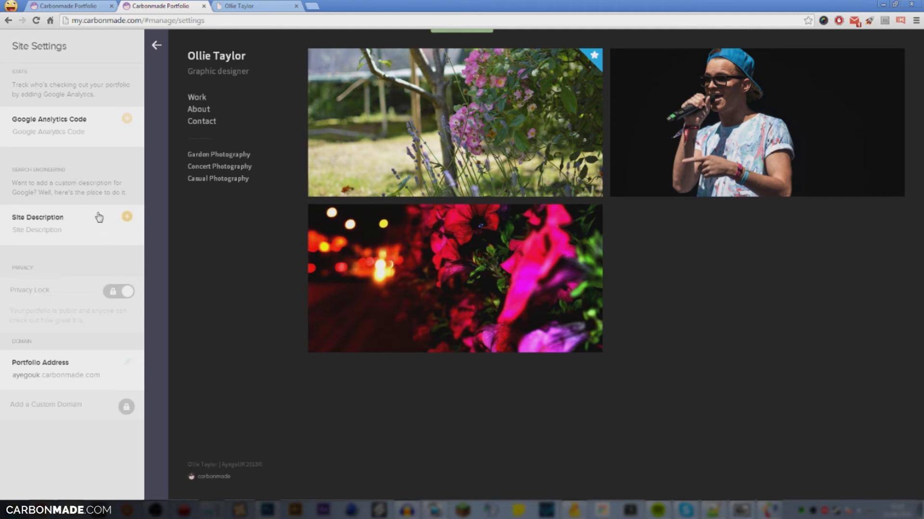
left_click(125, 369)
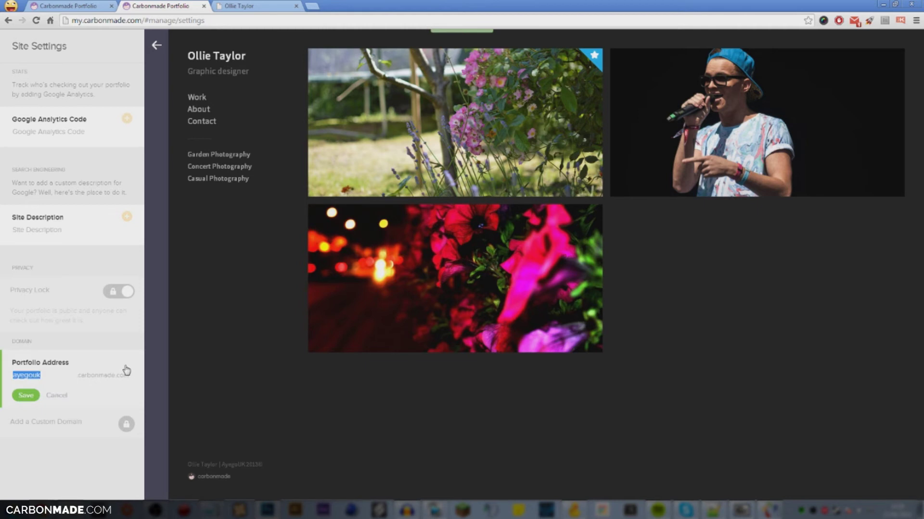
left_click(62, 396)
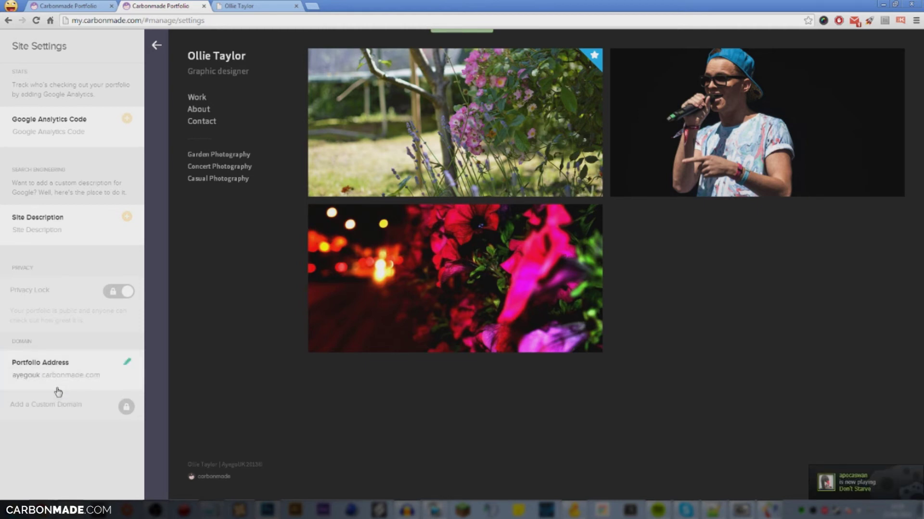
left_click(156, 45)
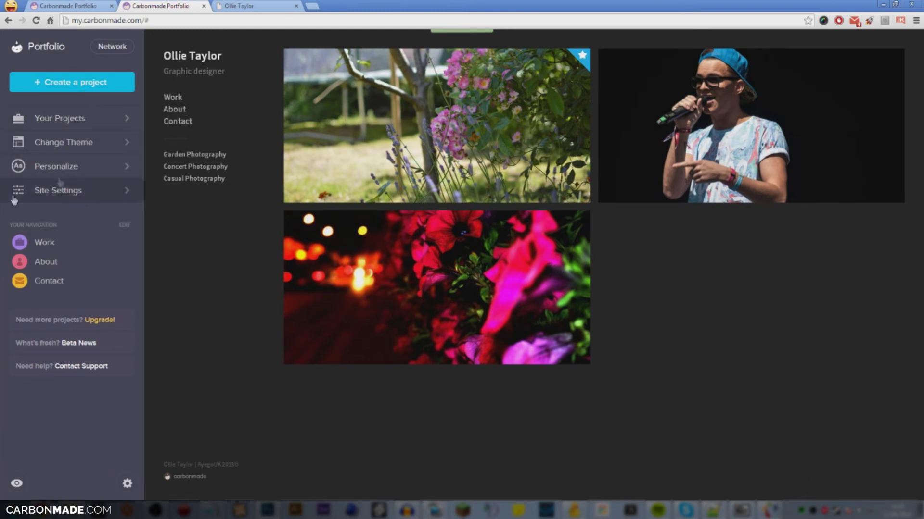
Change the portfolio address to olliejt.carbonmade.com and return to the main menu
left_click(66, 202)
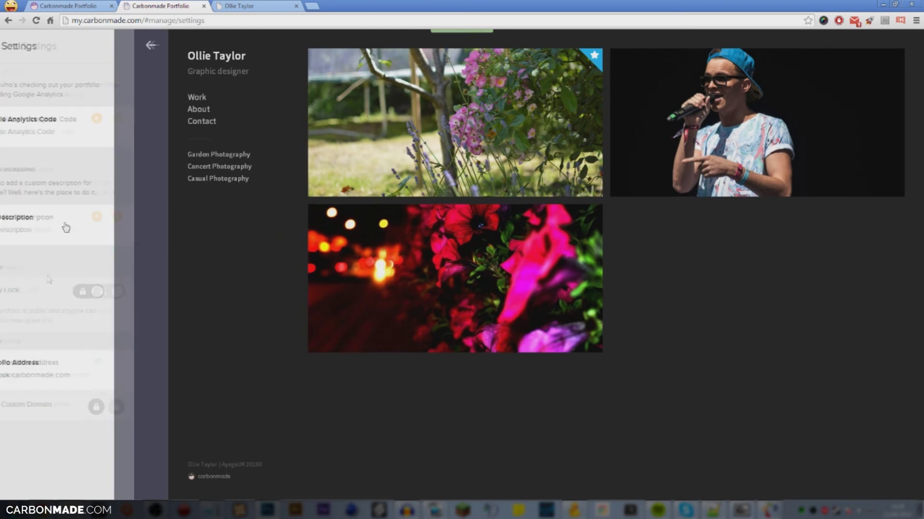
left_click(131, 361)
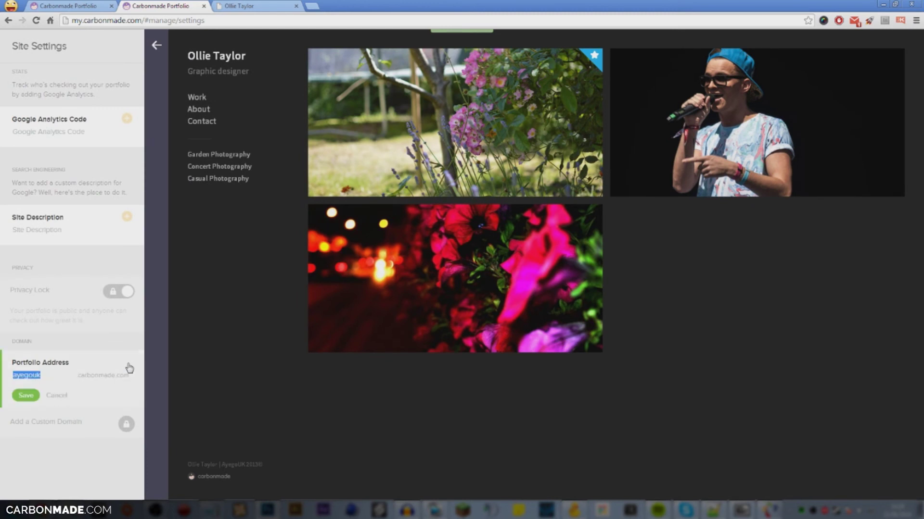
type("olliejt")
left_click(28, 397)
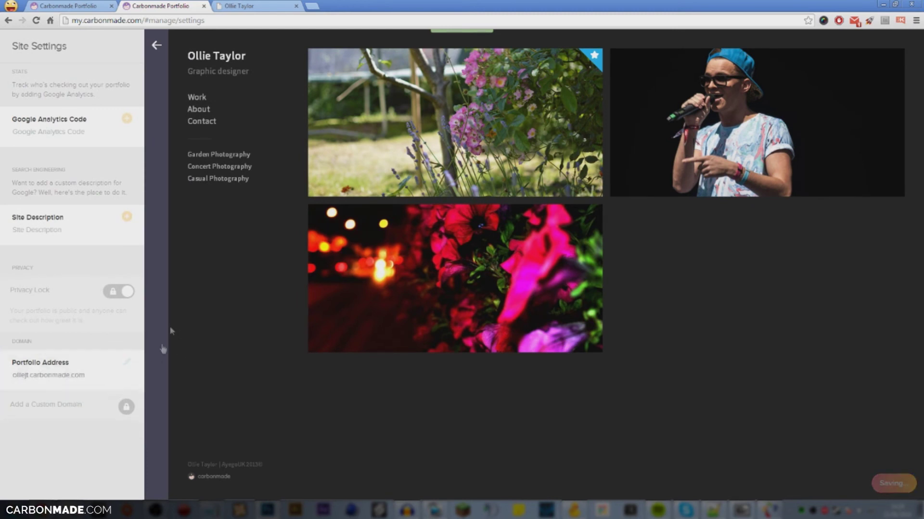
left_click(155, 48)
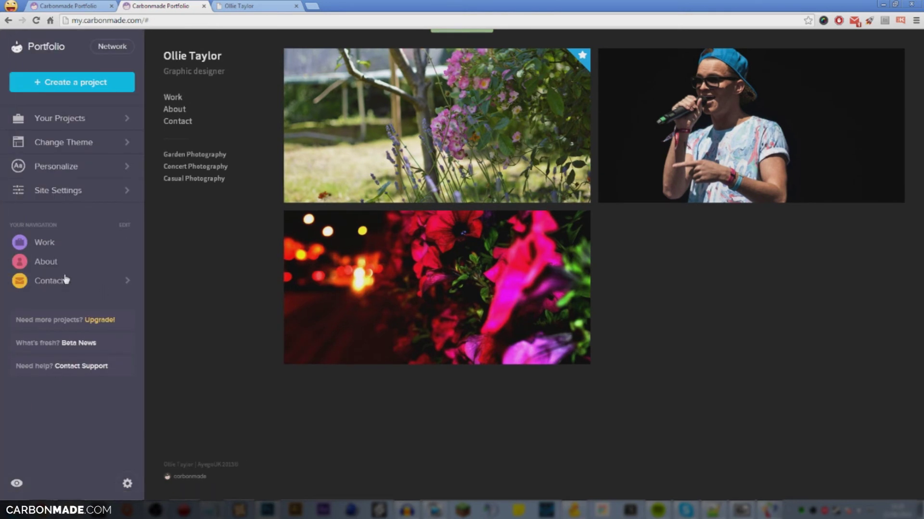
Edit the site navigation, leaving Contact's name unchanged and toggling its visibility
left_click(125, 226)
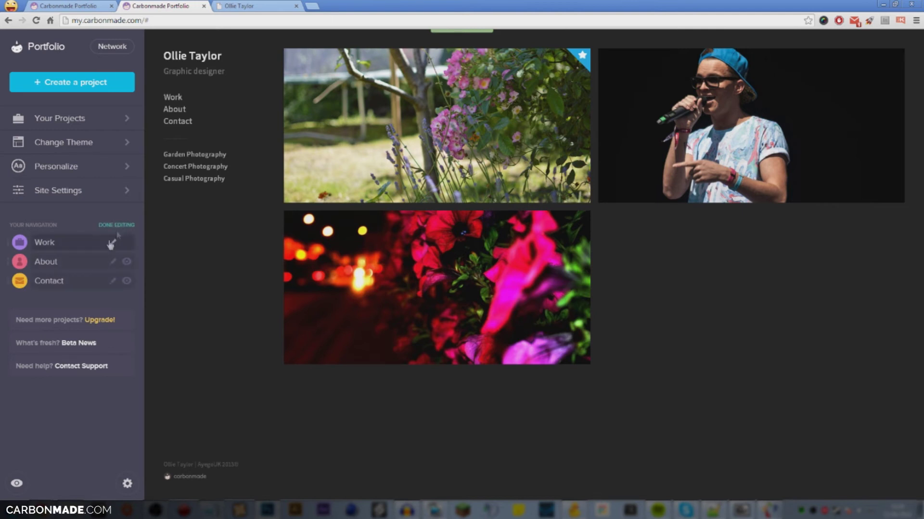
left_click(114, 281)
left_click(67, 298)
left_click(126, 280)
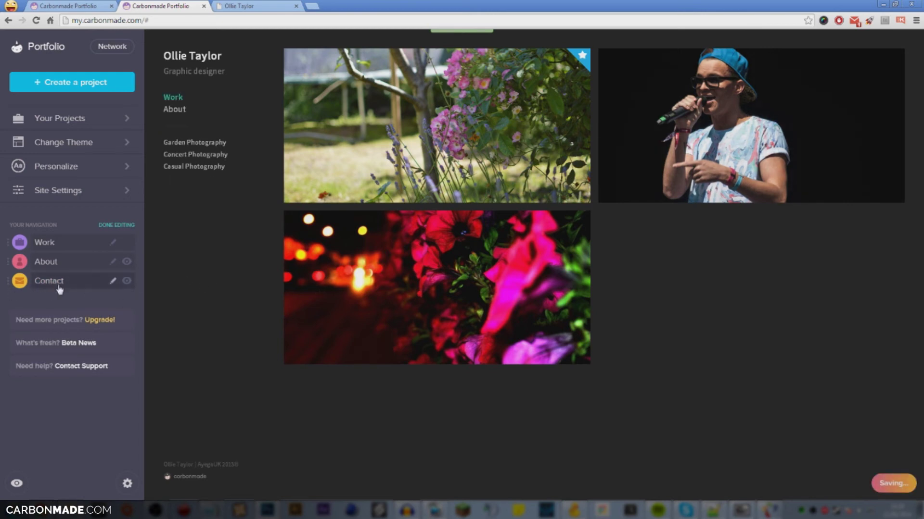
left_click(59, 285)
left_click(49, 307)
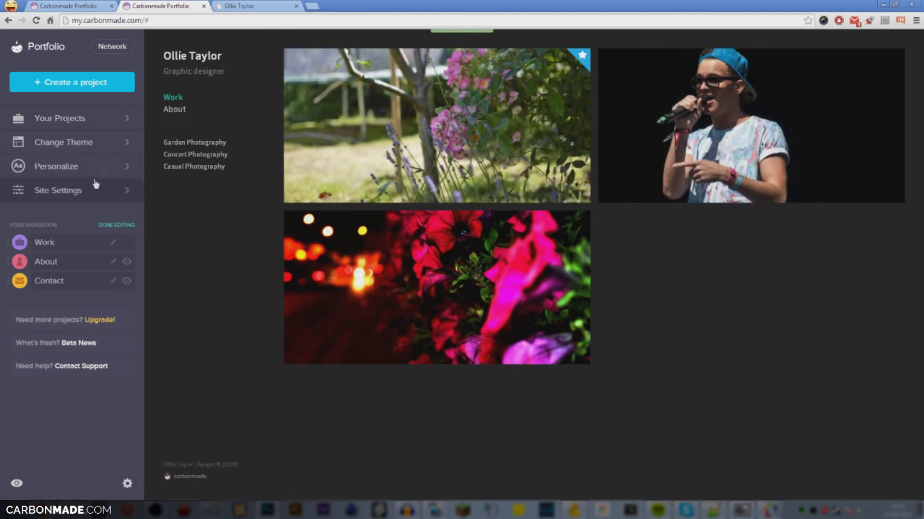
Switch the portfolio to the Mosaic theme
left_click(112, 148)
left_click(75, 308)
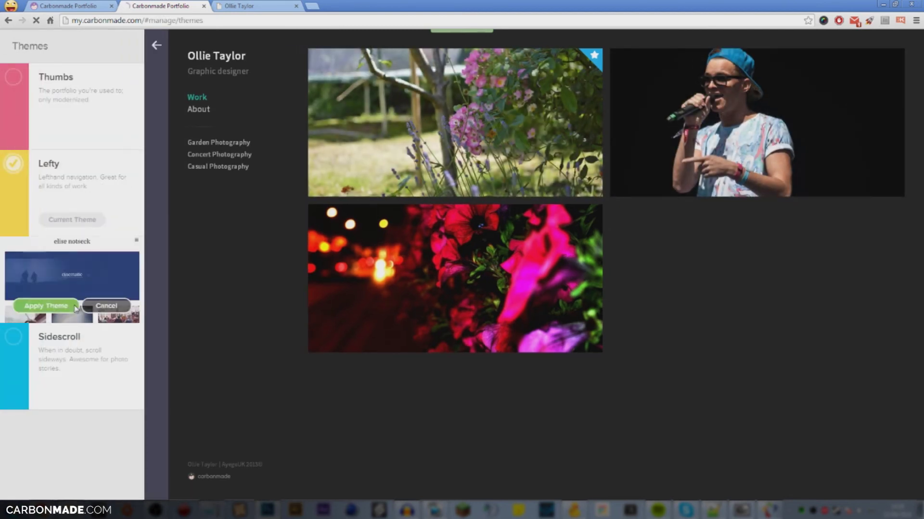
left_click(53, 306)
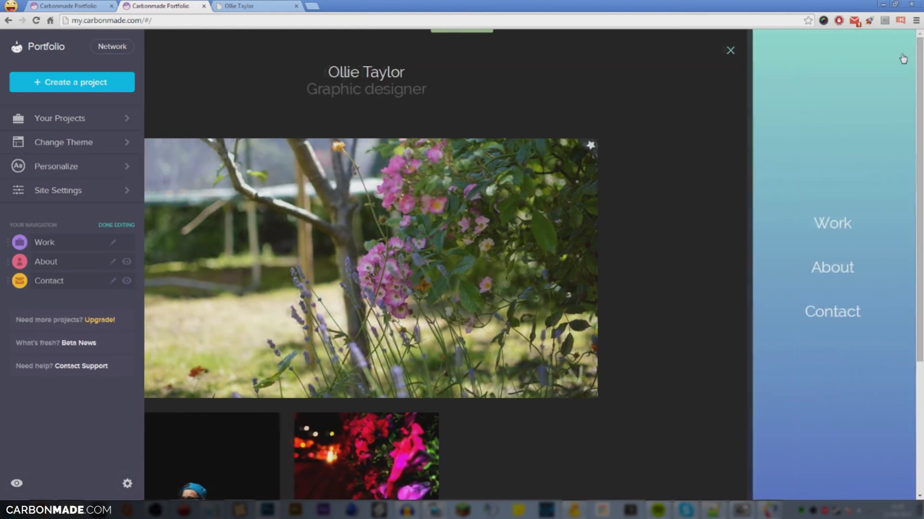
Review the Contact page's info text and try the contact form's Name and Email fields
left_click(840, 311)
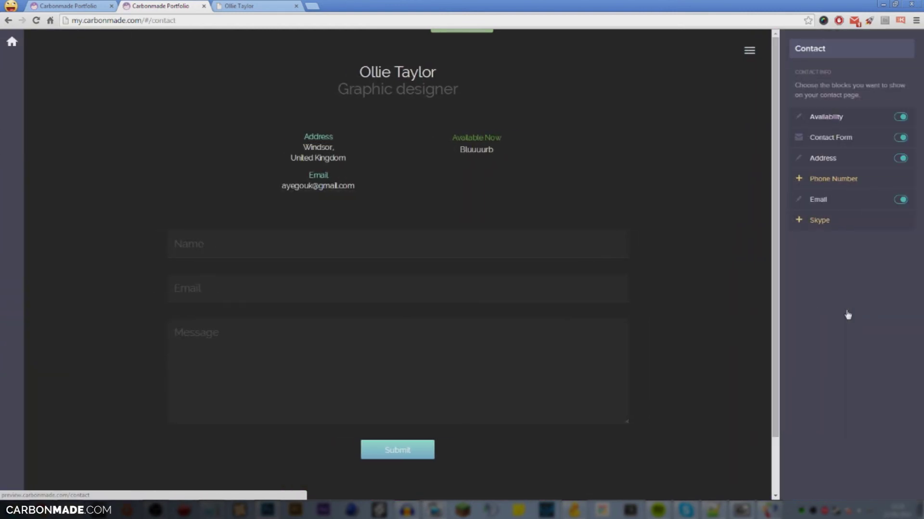
left_click_drag(494, 152, 456, 122)
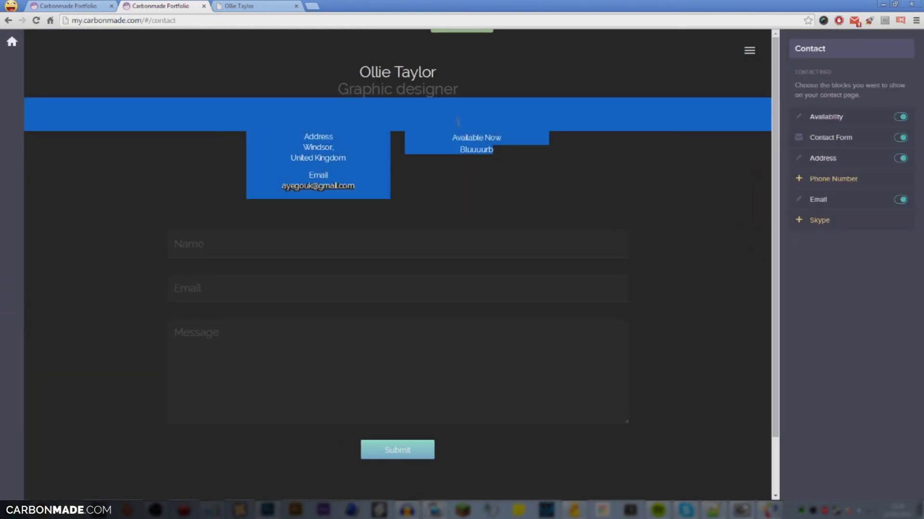
left_click(404, 153)
left_click_drag(339, 158, 293, 138)
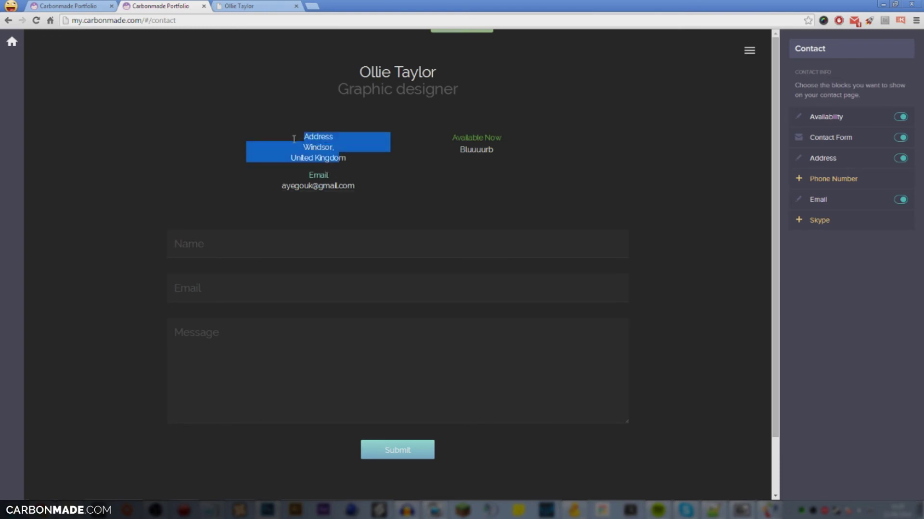
left_click_drag(343, 160, 361, 180)
left_click(361, 179)
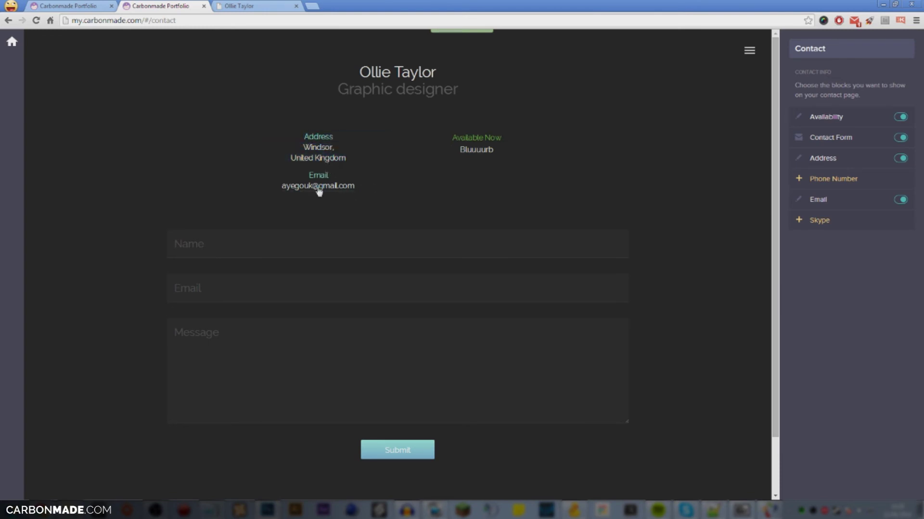
left_click(185, 248)
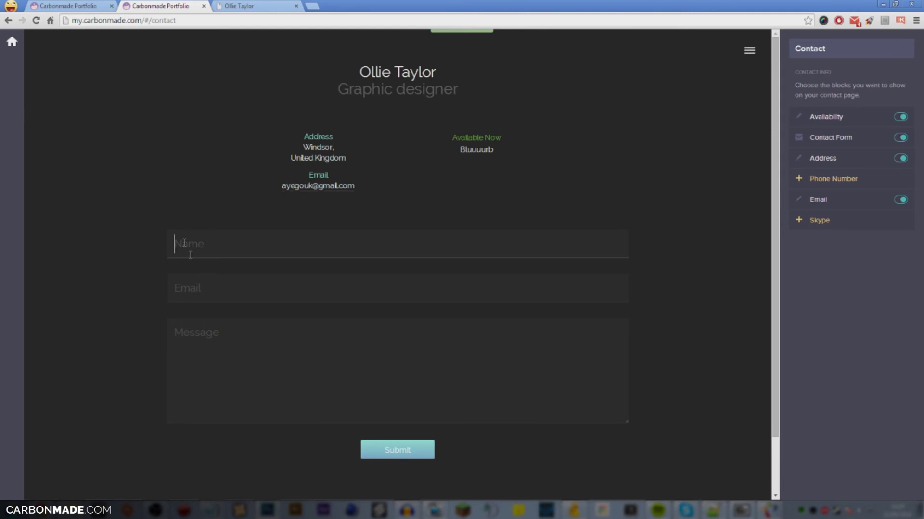
key("Tab")
key("Tab")
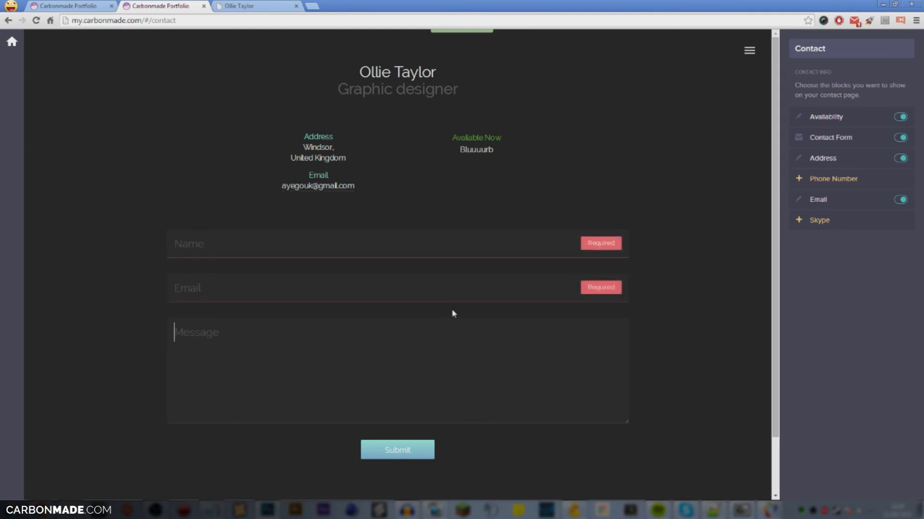
scroll(451, 316, "down", 2)
Start adding a Skype block, cancel it, and return to the portfolio overview
left_click(823, 222)
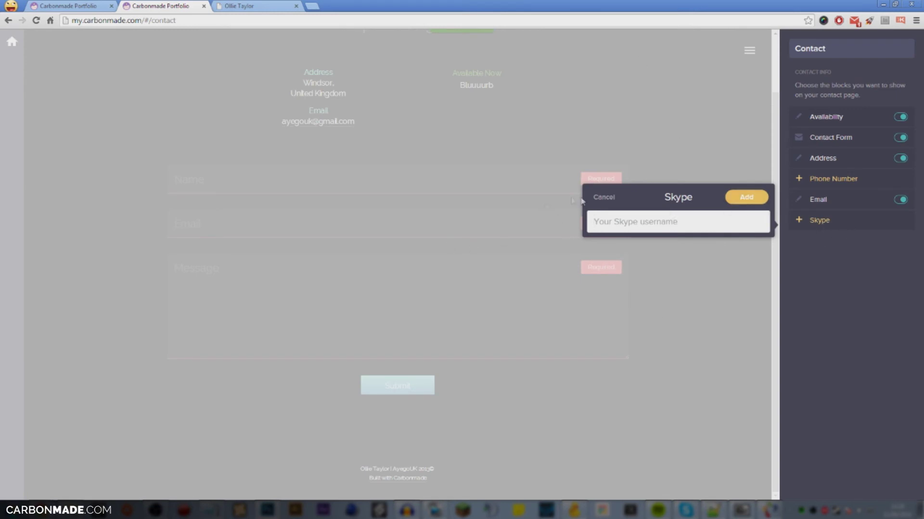
left_click(585, 200)
scroll(302, 398, "up", 1)
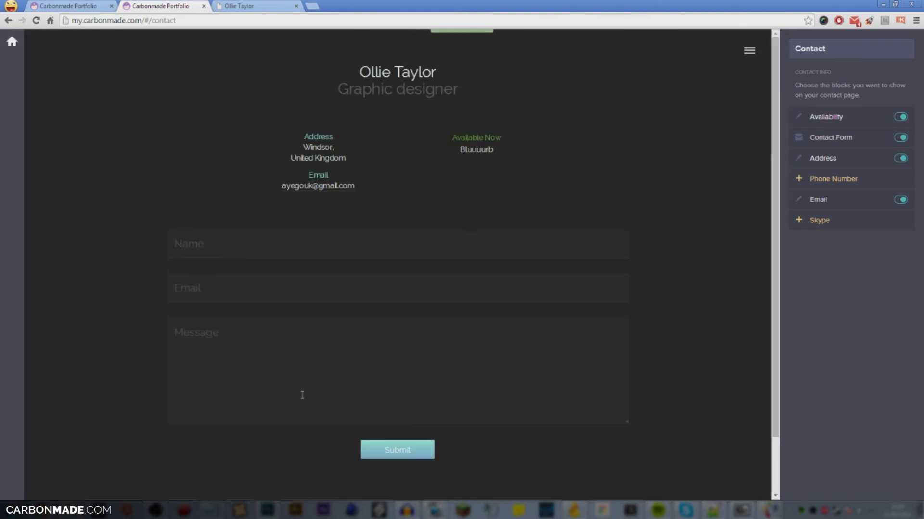
left_click(6, 51)
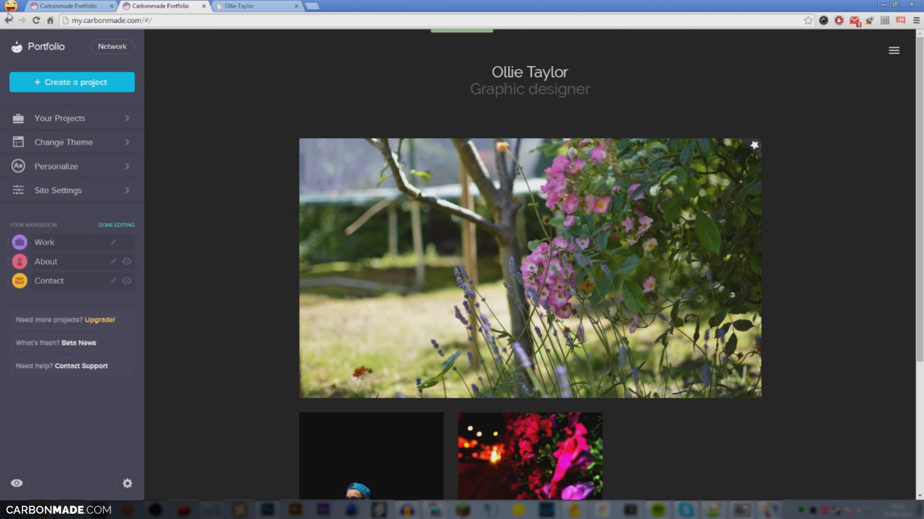
In Site Settings, edit the portfolio address and try Add a Custom Domain, bringing up the upgrade offer
left_click(139, 24)
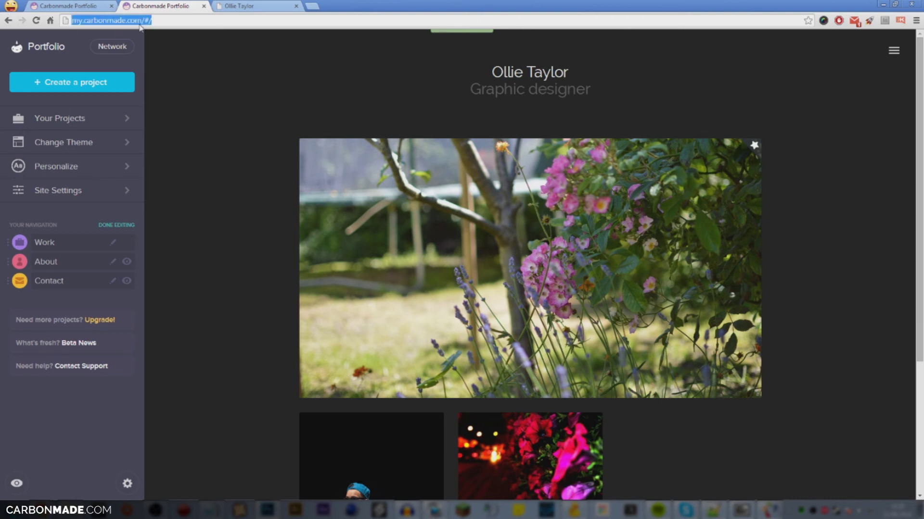
key("ctrl+Tab")
key("ctrl+Tab")
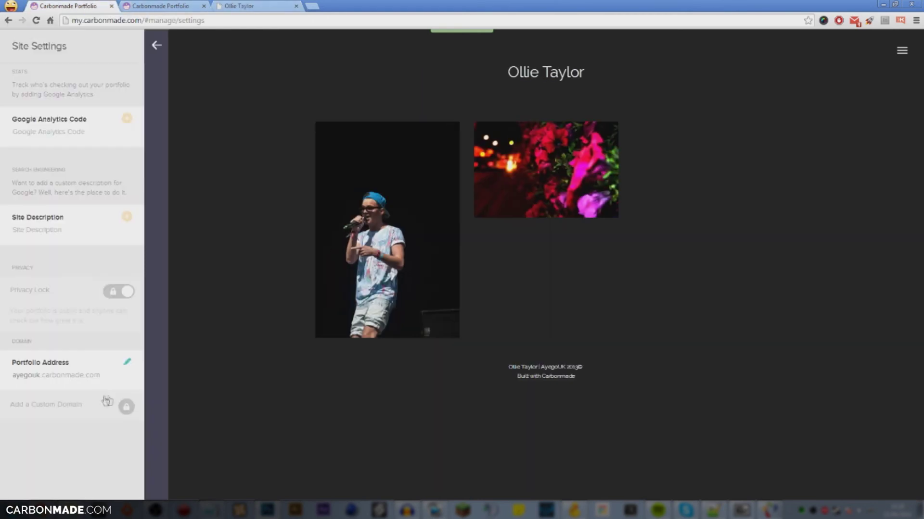
left_click_drag(109, 376, 18, 382)
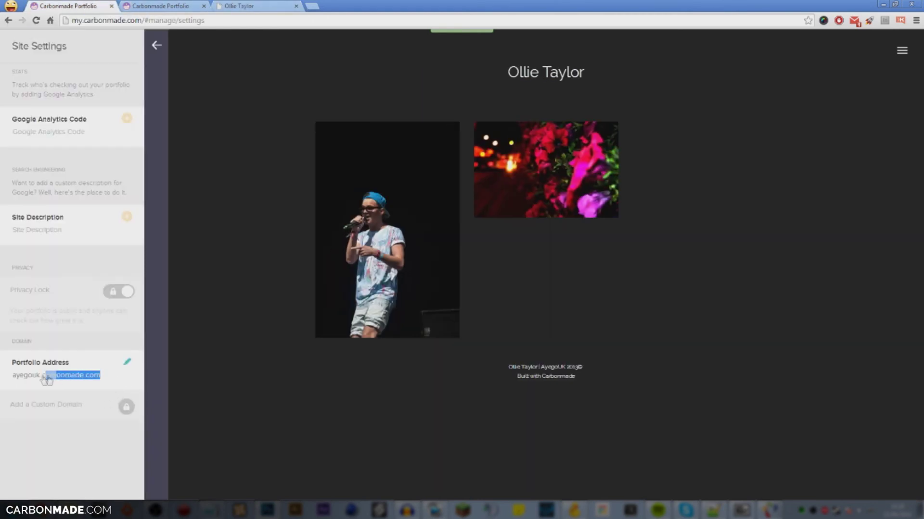
right_click(41, 385)
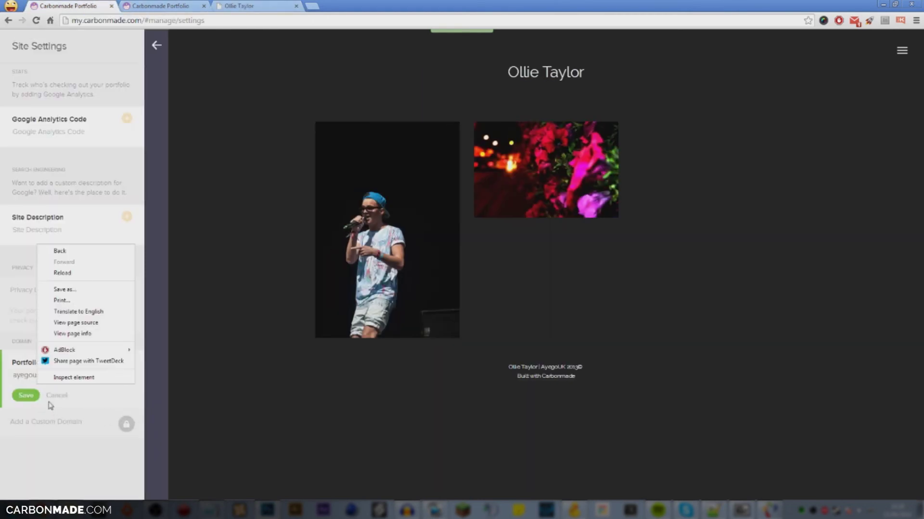
left_click(90, 407)
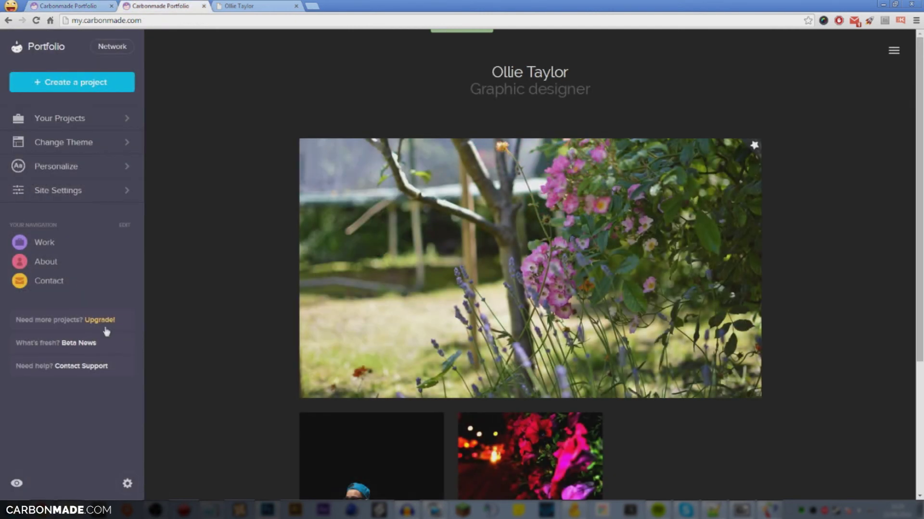
left_click(104, 323)
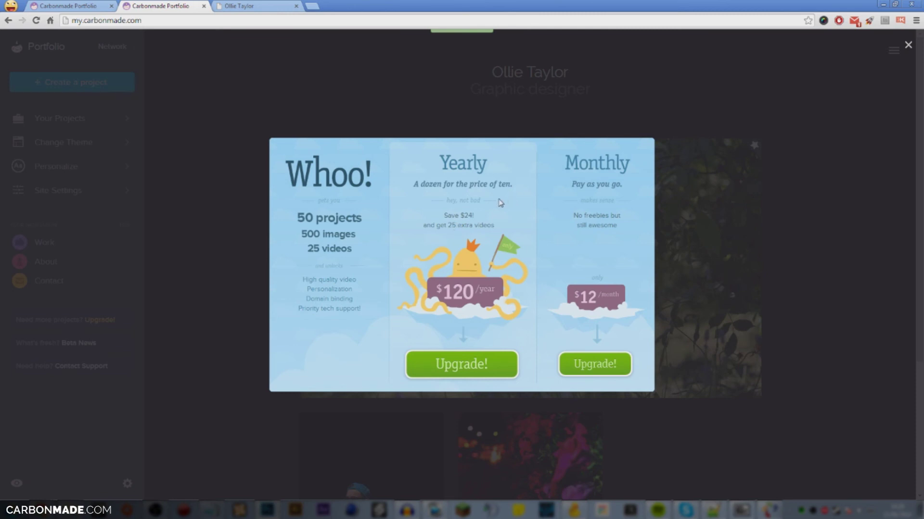
Read the upgrade pricing offer and dismiss it without buying
left_click_drag(305, 221, 335, 237)
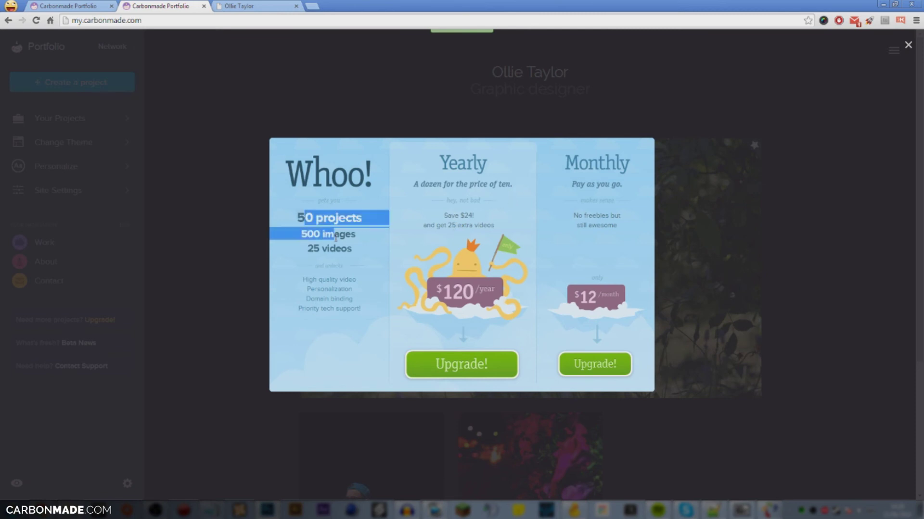
left_click(356, 230)
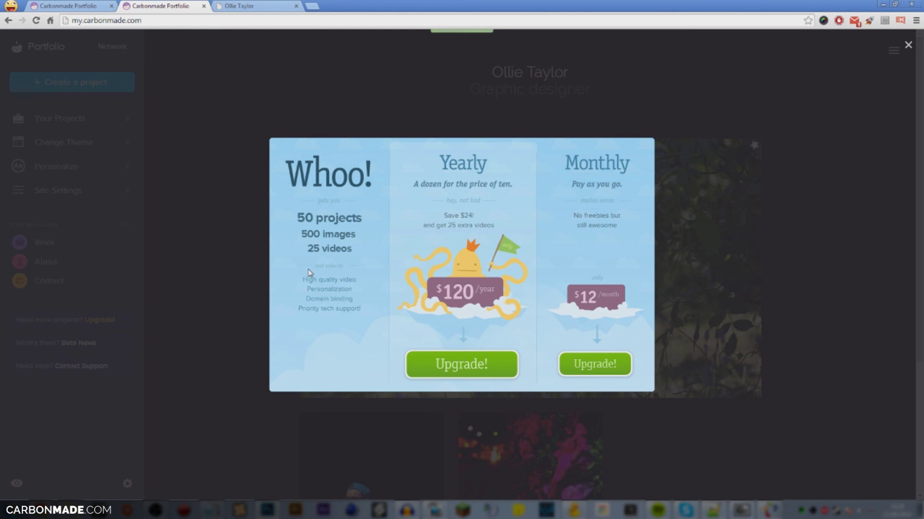
left_click(798, 99)
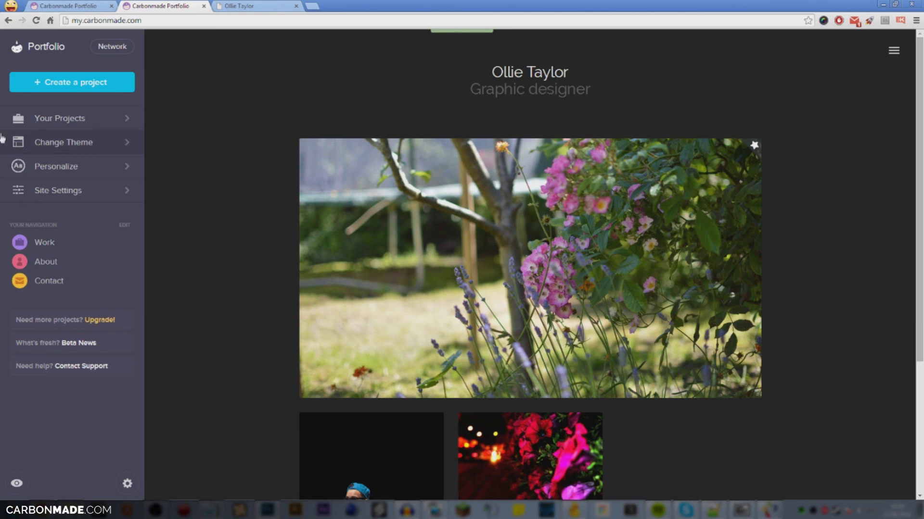
scroll(563, 145, "down", 3)
scroll(676, 210, "up", 3)
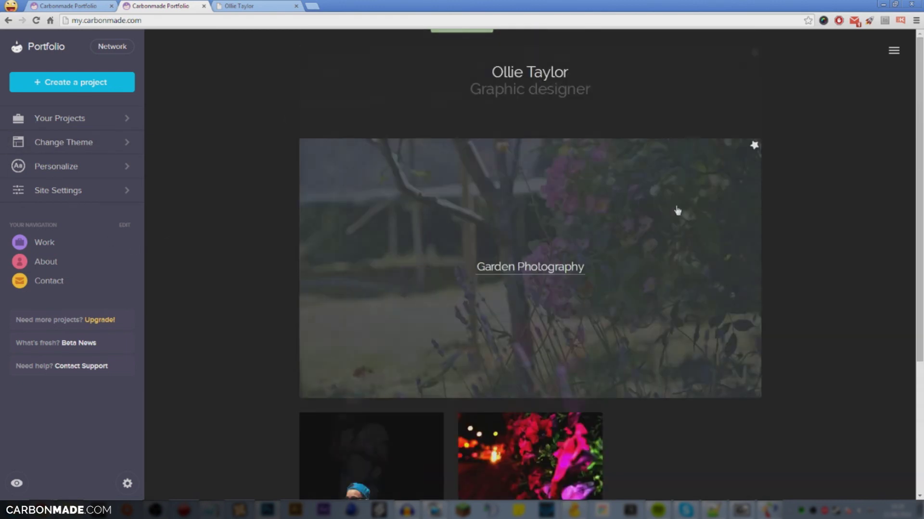
scroll(650, 238, "down", 3)
scroll(722, 198, "up", 3)
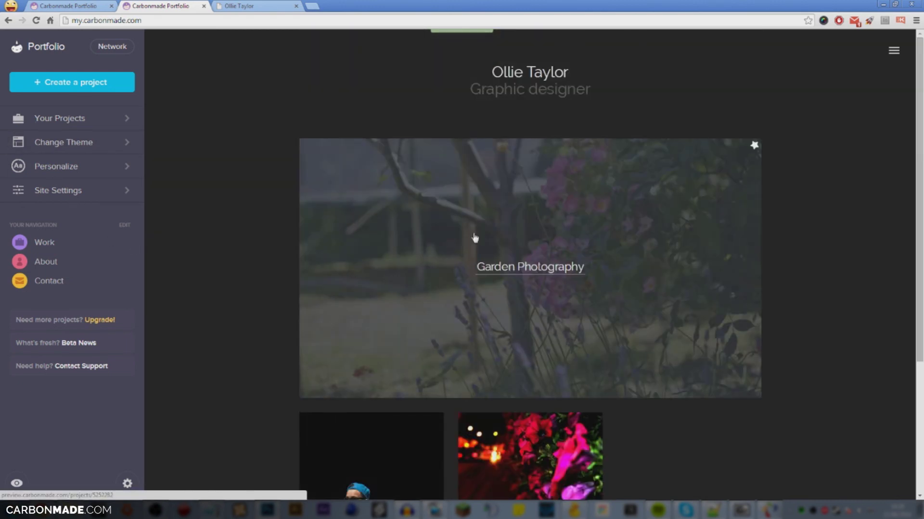
scroll(665, 245, "down", 3)
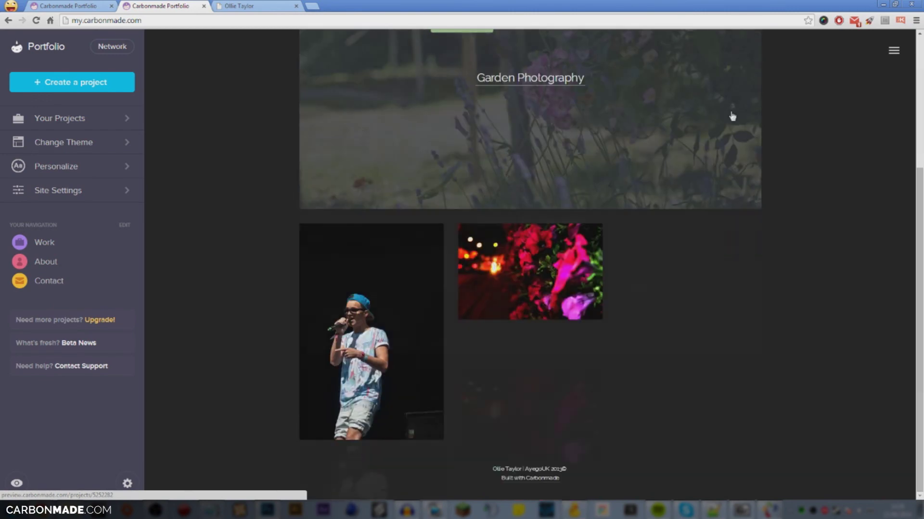
scroll(729, 116, "up", 3)
scroll(828, 227, "down", 3)
scroll(827, 227, "up", 3)
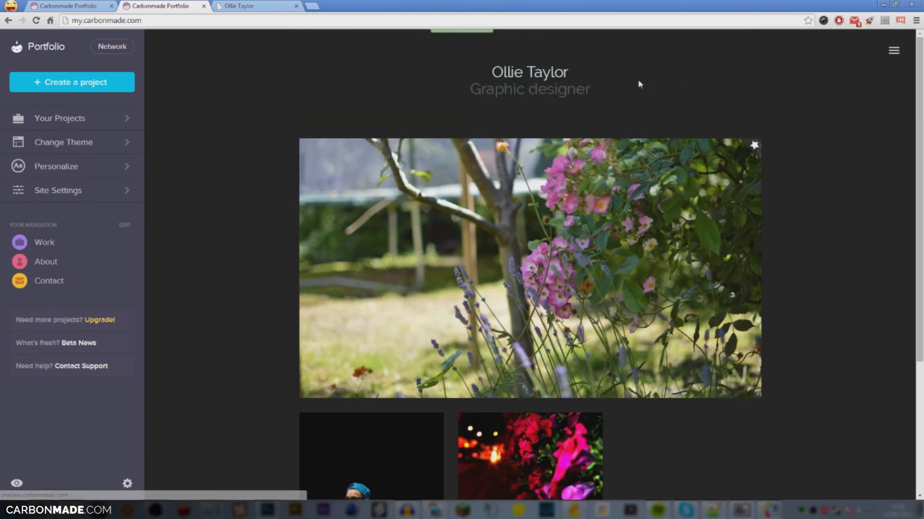
Load the published live portfolio and view its Garden Photography project
left_click(227, 5)
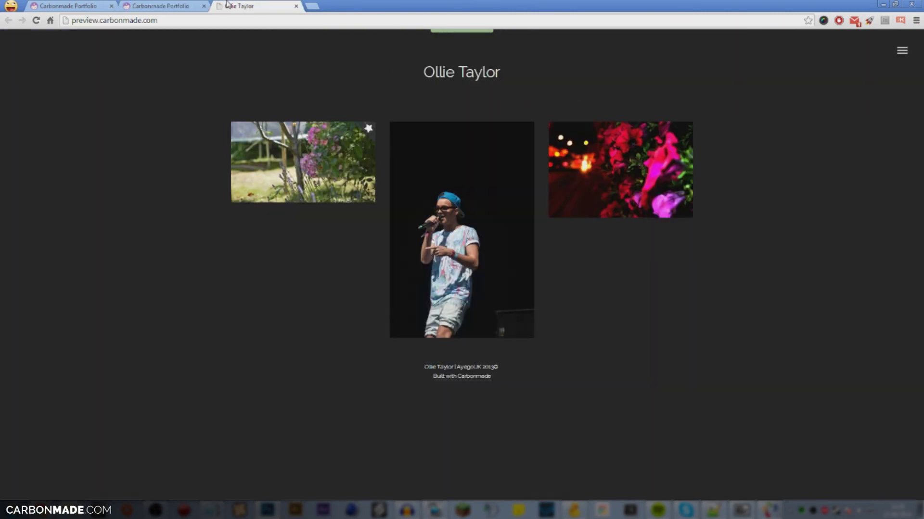
left_click(154, 21)
left_click(131, 6)
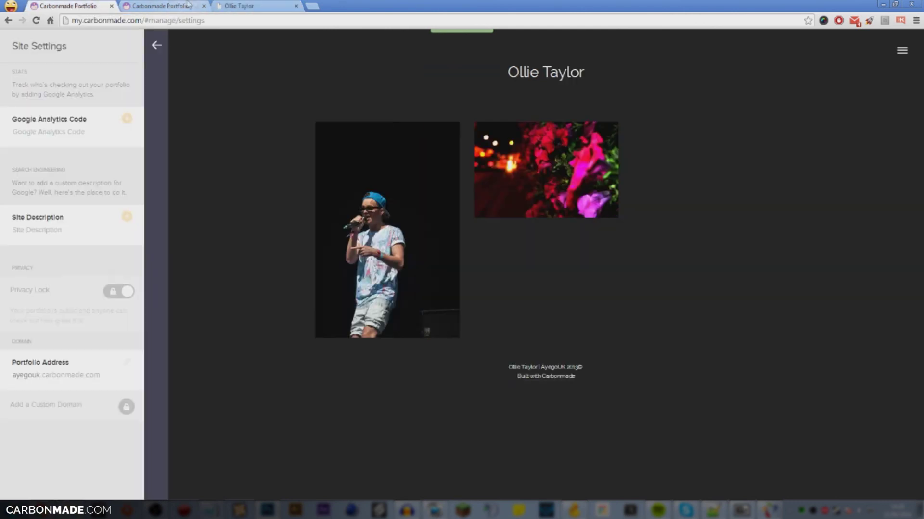
scroll(337, 303, "down", 3)
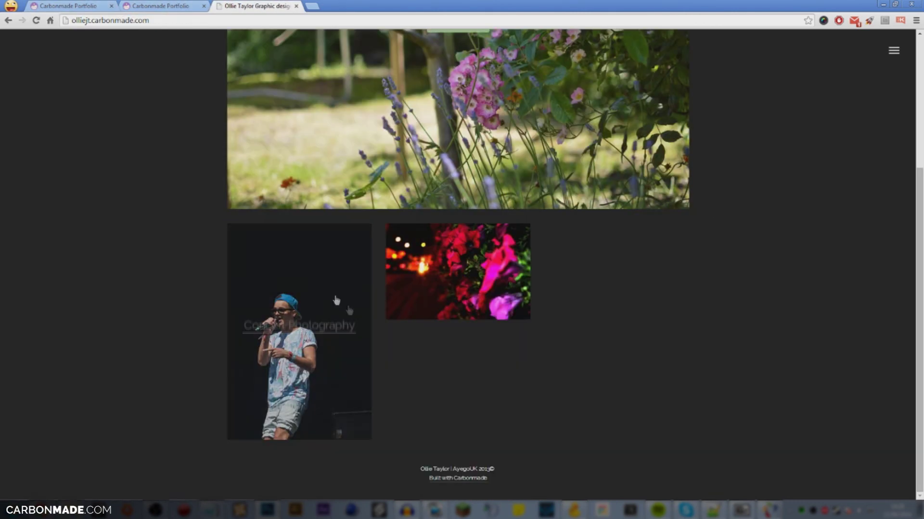
scroll(526, 181, "up", 3)
left_click(547, 254)
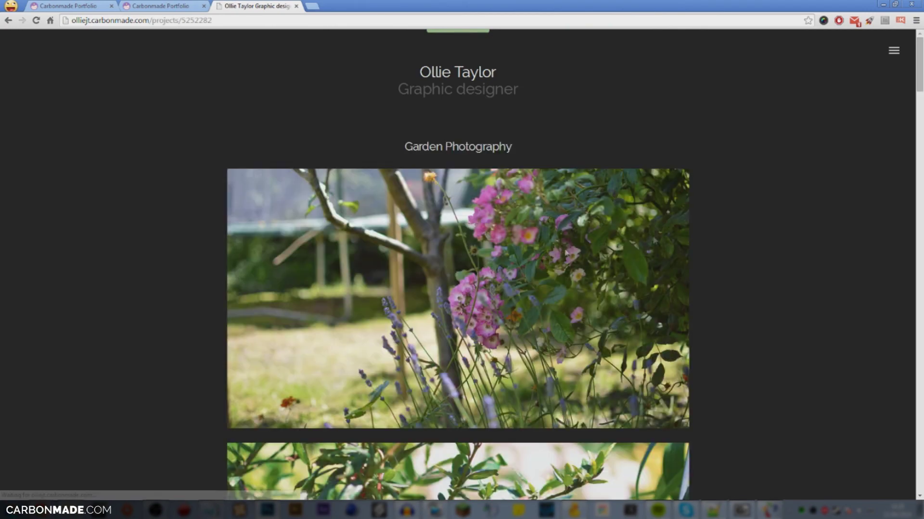
scroll(353, 247, "down", 3)
scroll(353, 248, "down", 6)
scroll(354, 248, "down", 3)
scroll(354, 248, "down", 5)
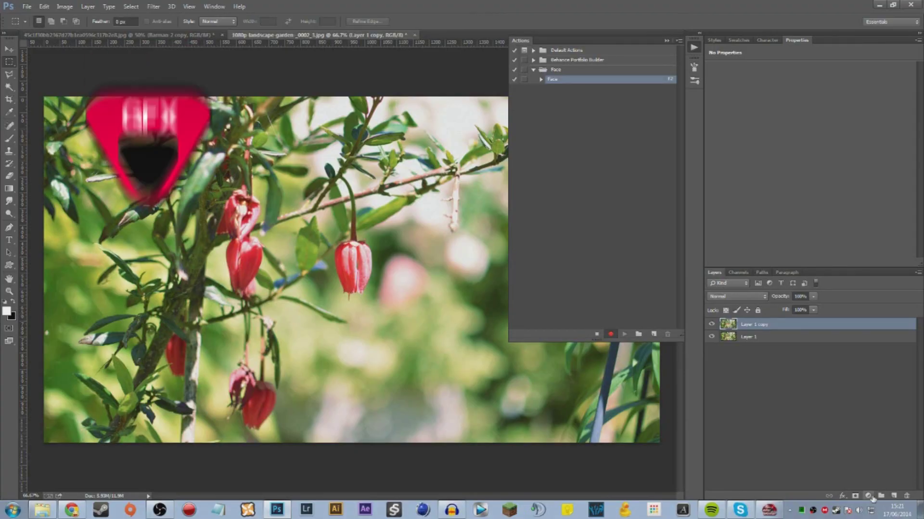
Add a Curves 1 adjustment layer and raise the curve to brighten the garden photo
left_click(866, 496)
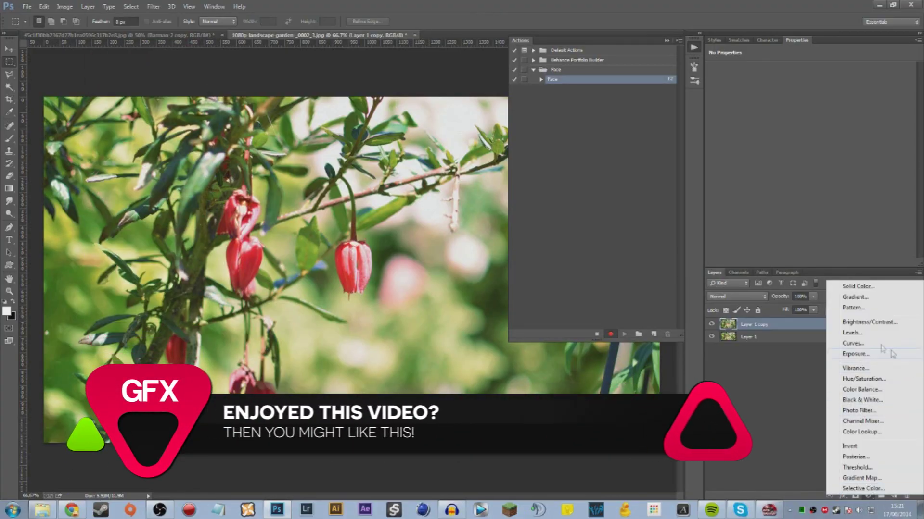
left_click(854, 343)
left_click_drag(869, 102, 864, 94)
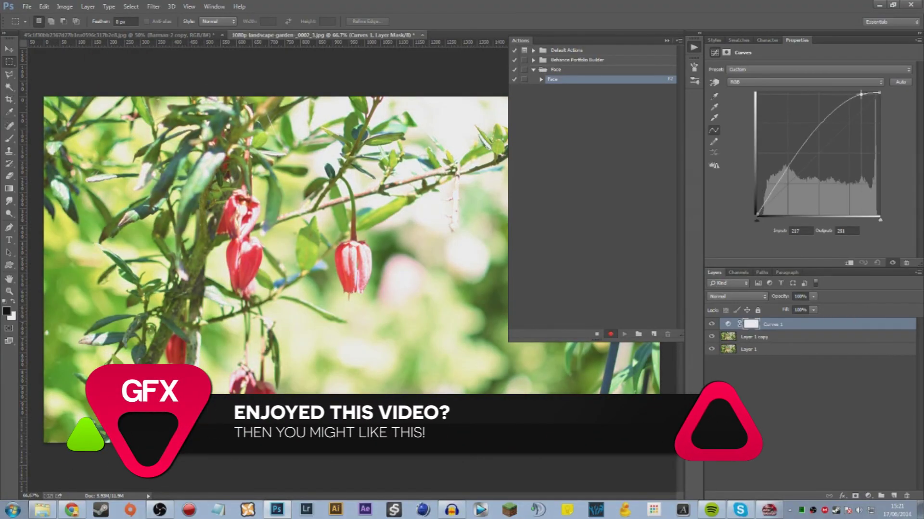